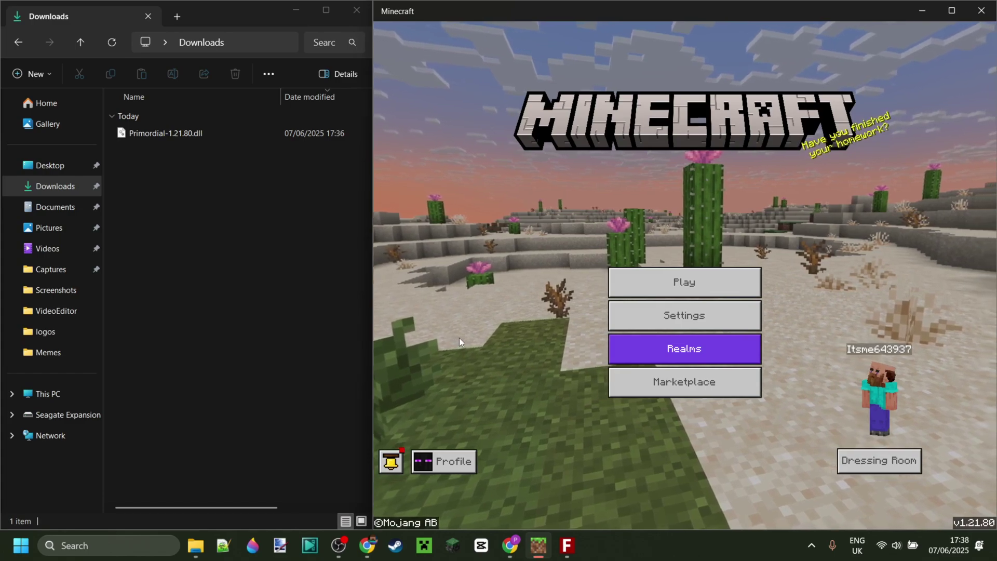
# Select Primordial-1.21.80.dll from the Downloads folder in Fate Client Injector and inject it into Minecraft.
pyautogui.click(223, 314)
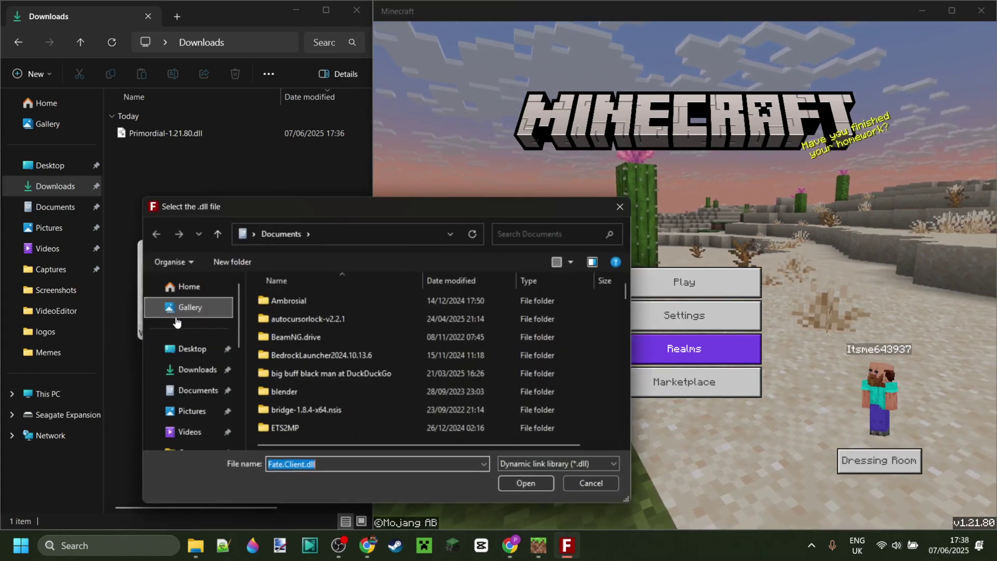
pyautogui.click(198, 370)
pyautogui.click(304, 319)
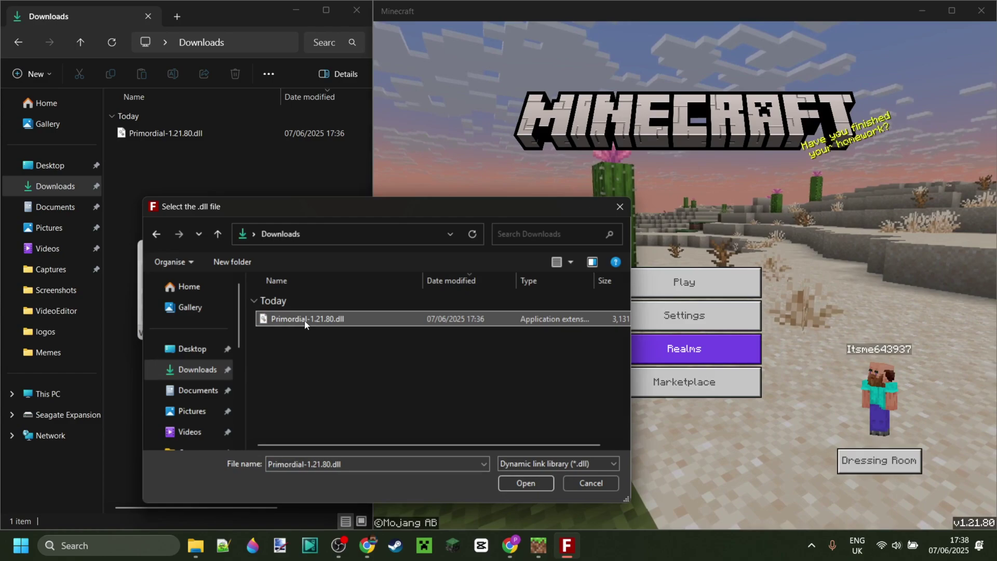
pyautogui.click(524, 483)
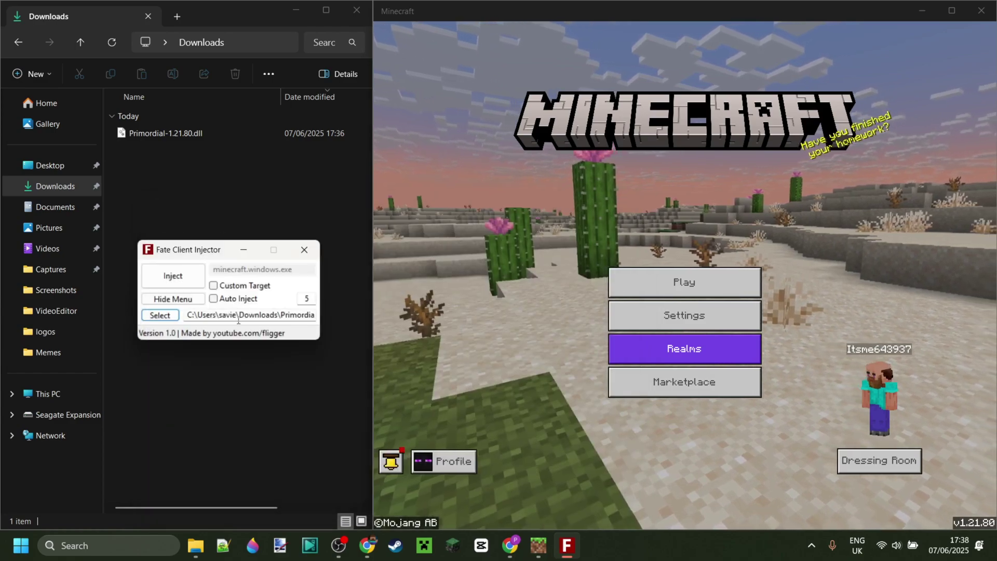
pyautogui.click(173, 276)
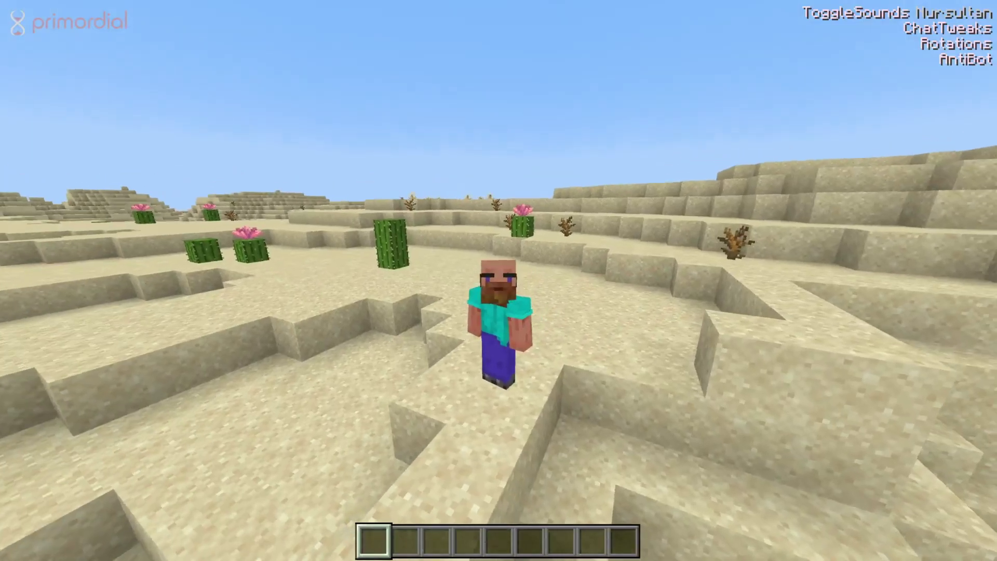
# Switch the in-game camera to first-person view, facing the sea and the desert temple.
pyautogui.press('s')
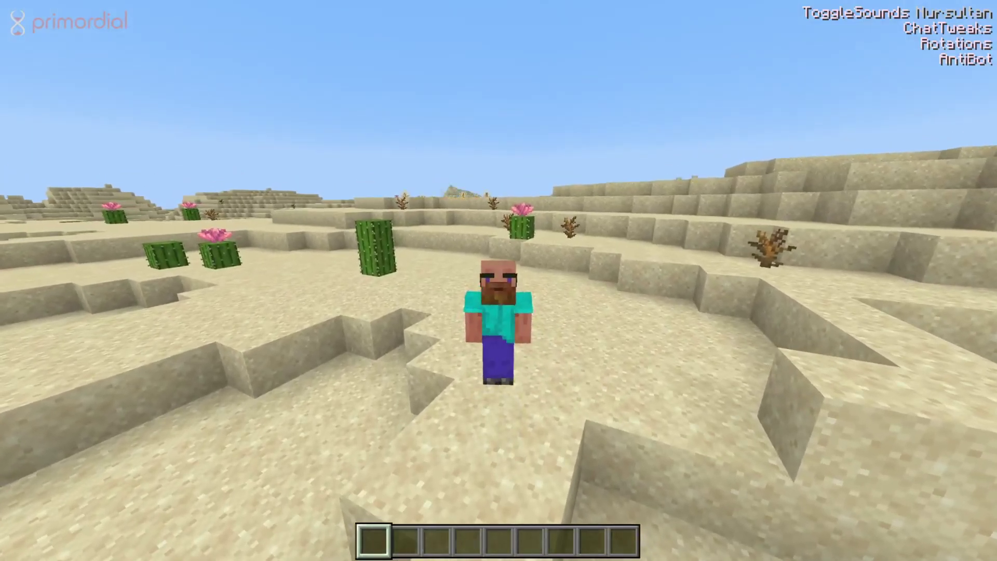
pyautogui.press('s')
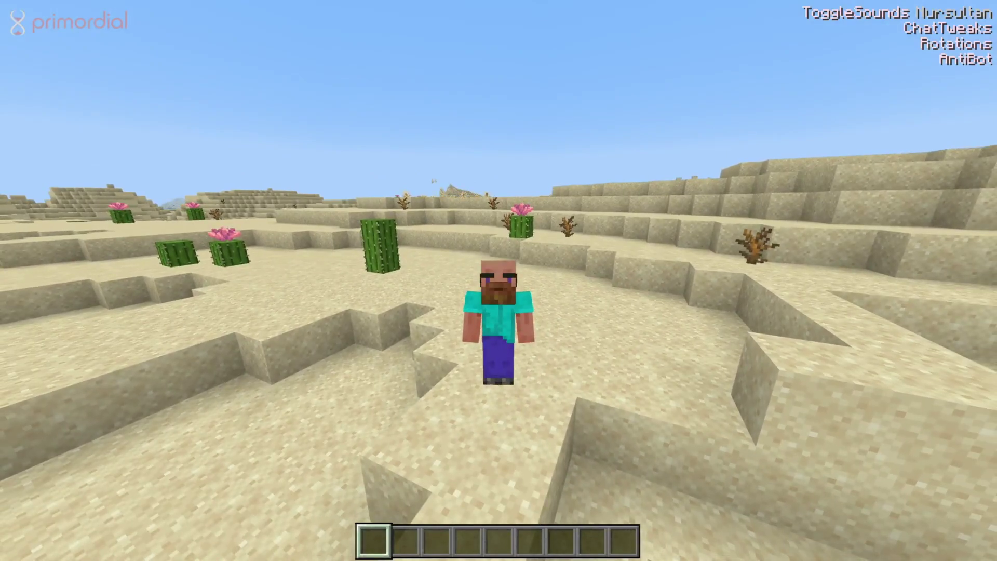
pyautogui.press('F5')
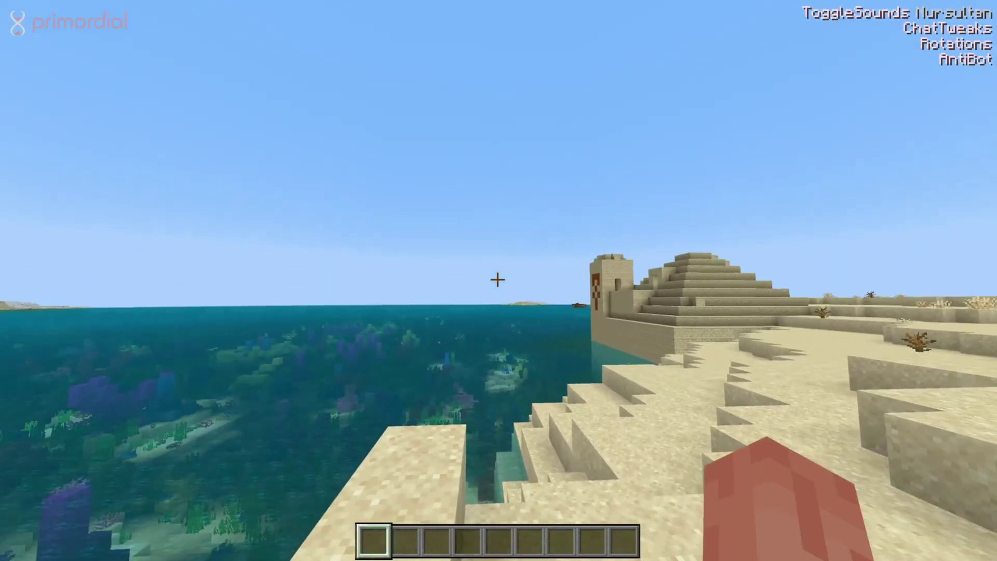
# Open the Primordial ClickGUI with its default keybind, view it and close it again.
pyautogui.press('Shift_R')
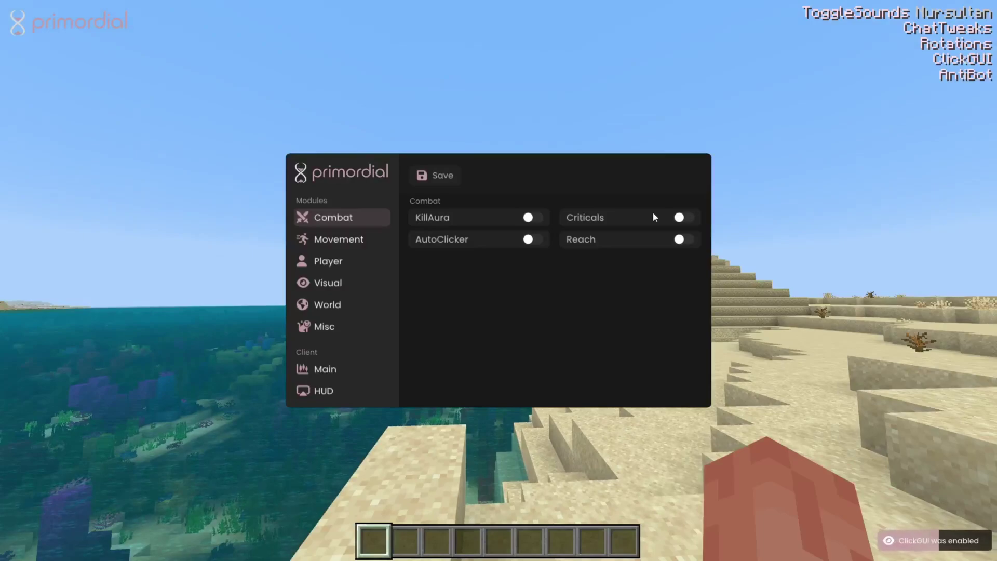
pyautogui.press('Shift_R')
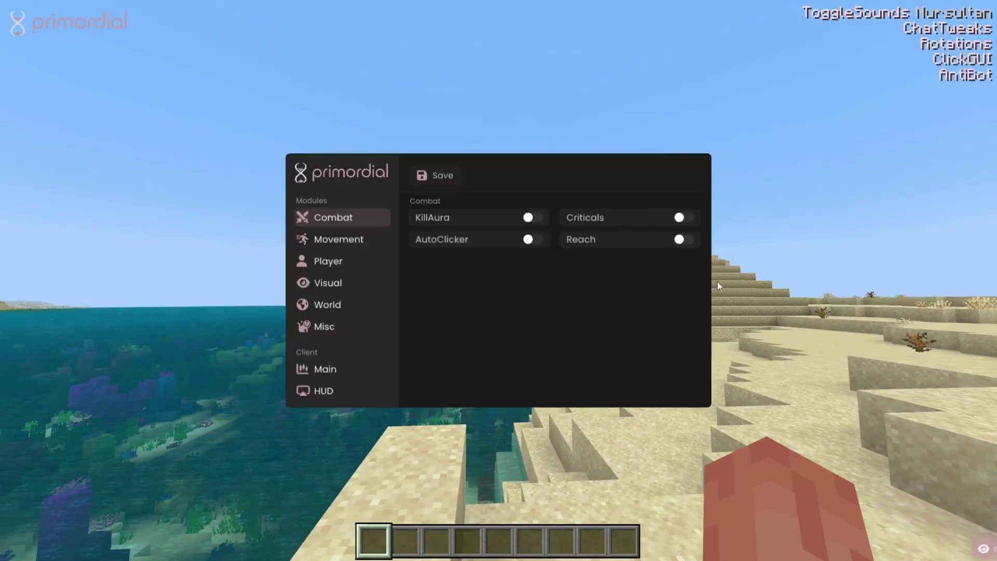
pyautogui.press('Shift_R')
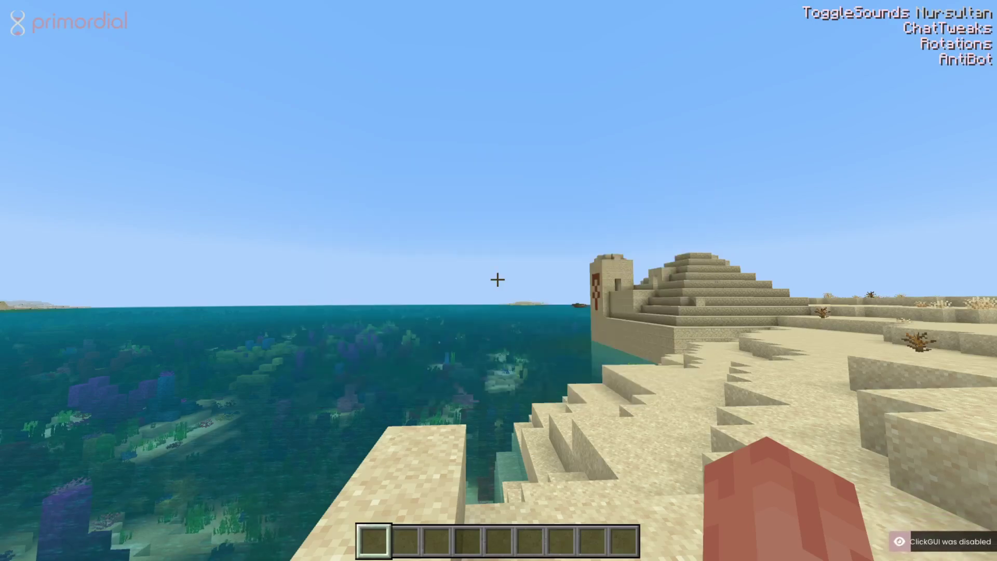
# Bind the ClickGUI to F with the chat command ".bind clickgui F" and return to the game.
pyautogui.press('t')
pyautogui.click(477, 522)
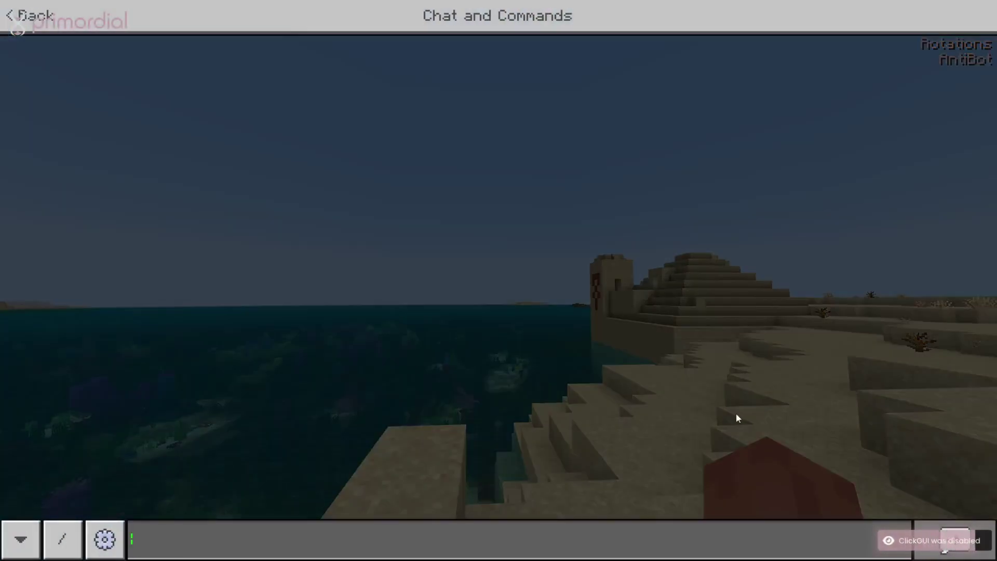
pyautogui.write('.bind cl')
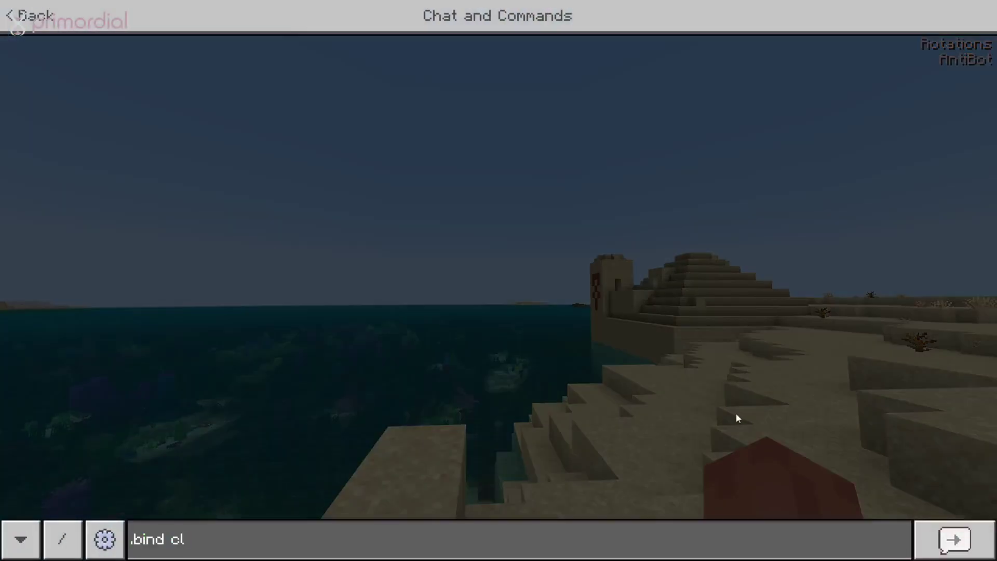
pyautogui.write('ickgui F')
pyautogui.press('Return')
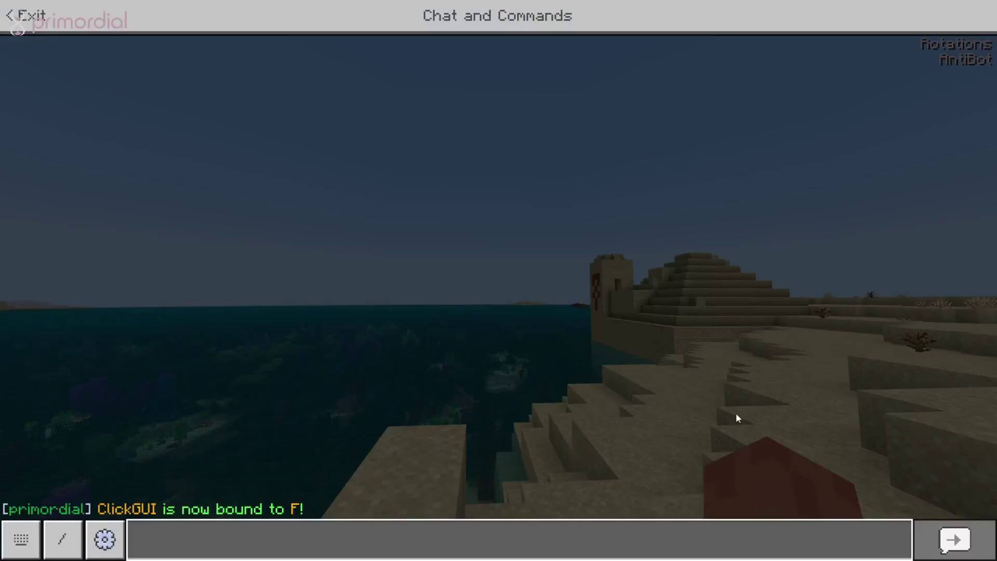
pyautogui.press('Escape')
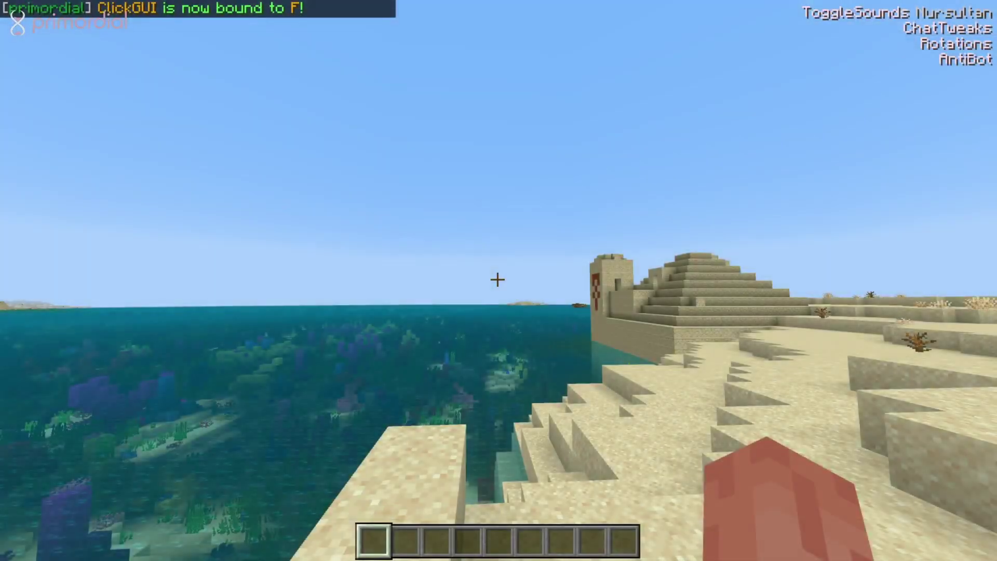
# Test the new F keybind by toggling the ClickGUI, leaving it open.
pyautogui.press('f')
pyautogui.press('f')
pyautogui.press('f')
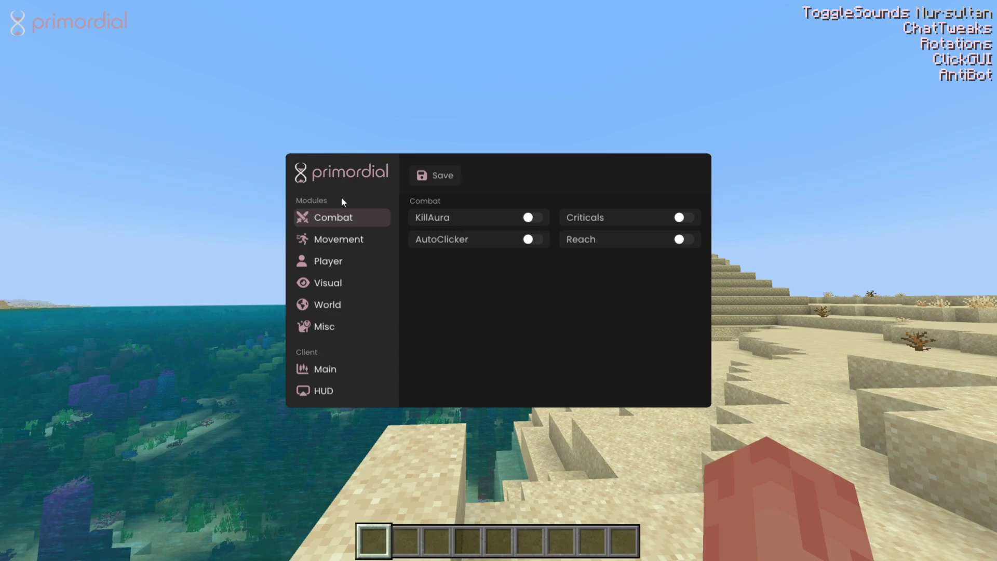
# Look through the Movement, Player, Visual, World and Misc module categories, and return to Combat.
pyautogui.click(356, 242)
pyautogui.click(356, 260)
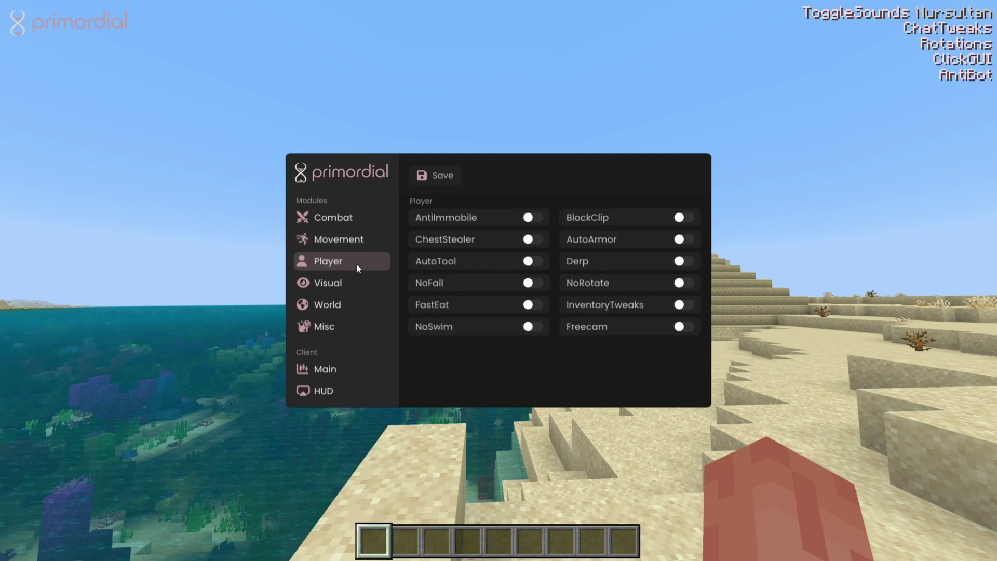
pyautogui.click(344, 281)
pyautogui.click(351, 312)
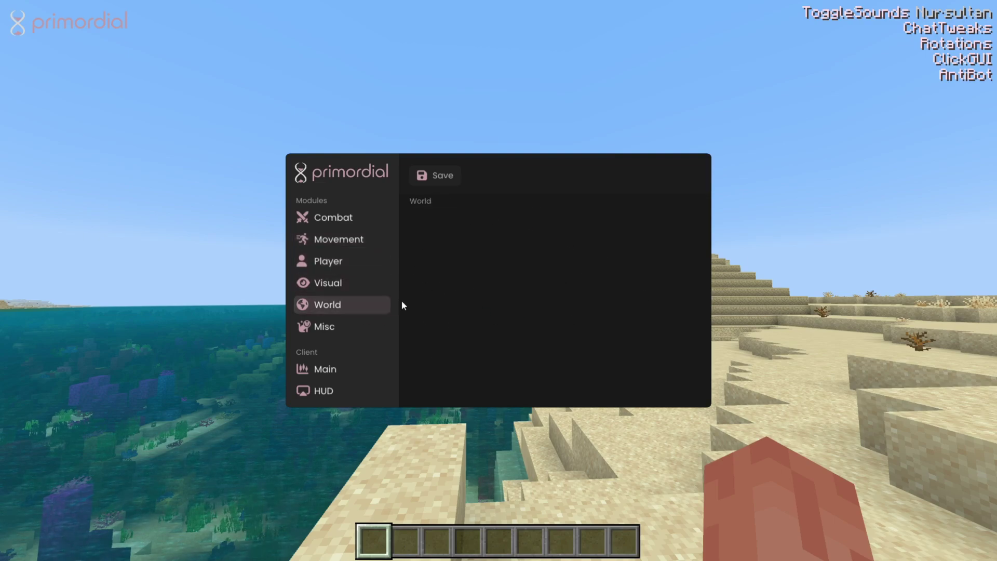
pyautogui.click(347, 325)
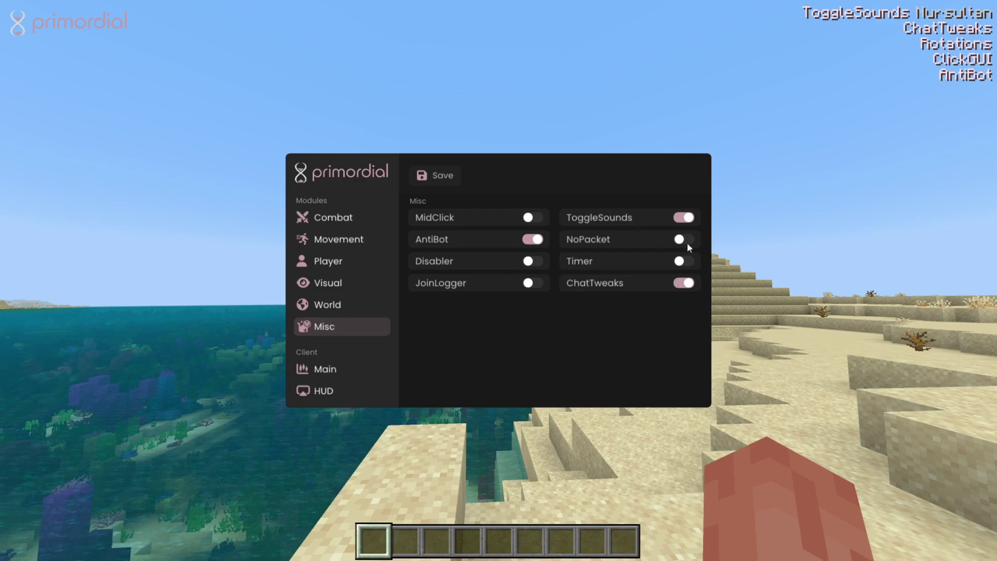
pyautogui.click(340, 218)
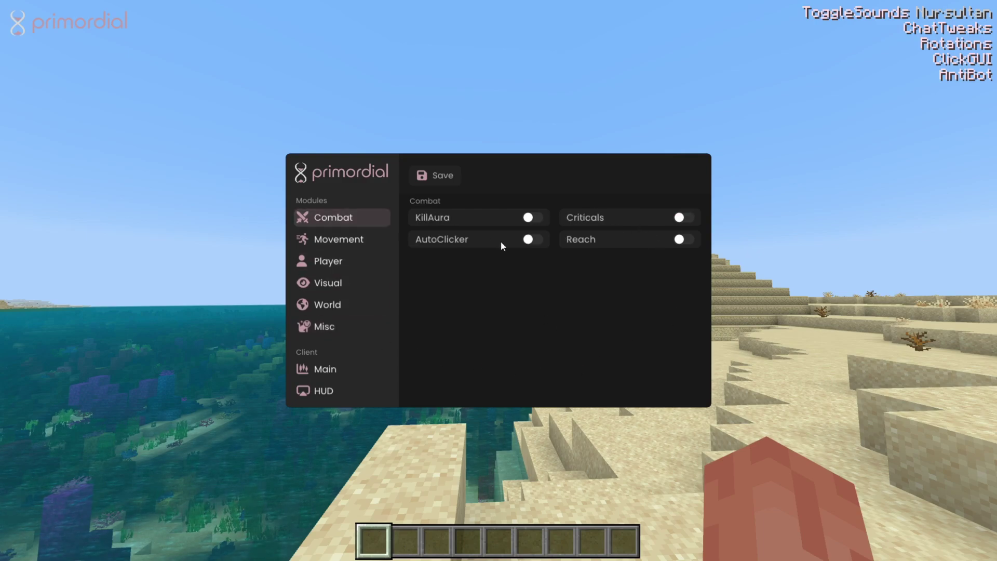
# Enable the KillAura module and disable it again.
pyautogui.click(533, 220)
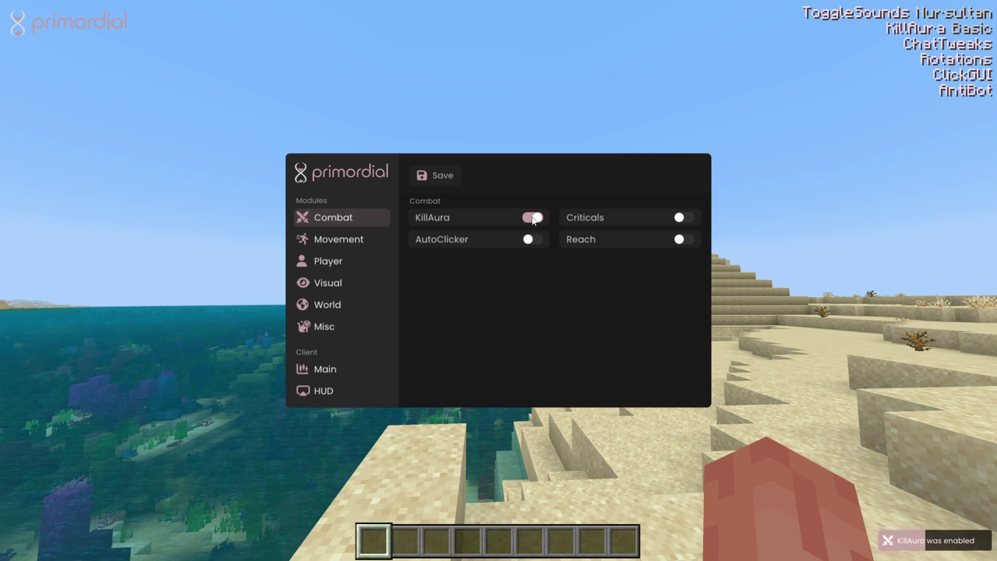
pyautogui.click(533, 220)
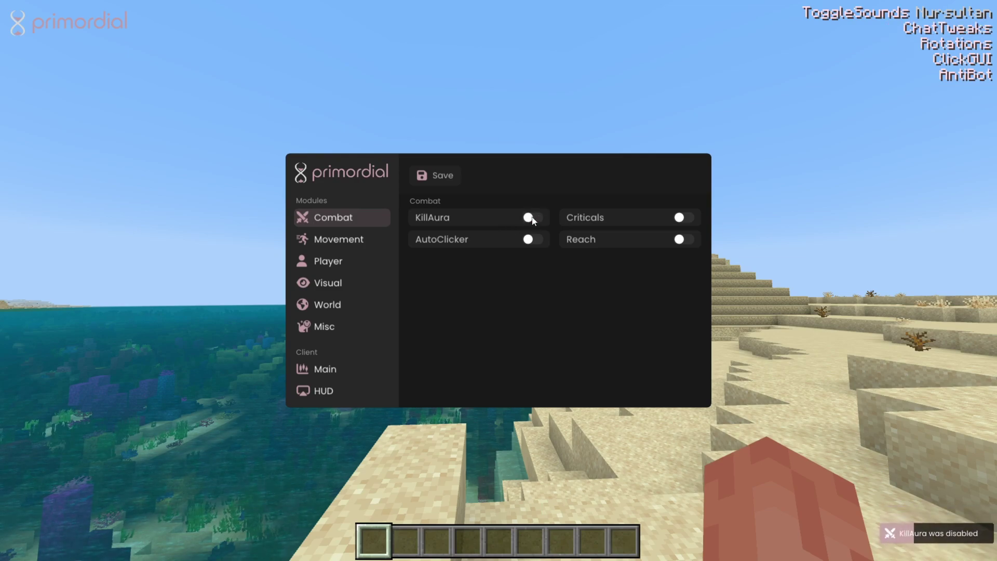
# Expand the KillAura settings for review, and briefly check the settings of Criticals.
pyautogui.rightClick(451, 218)
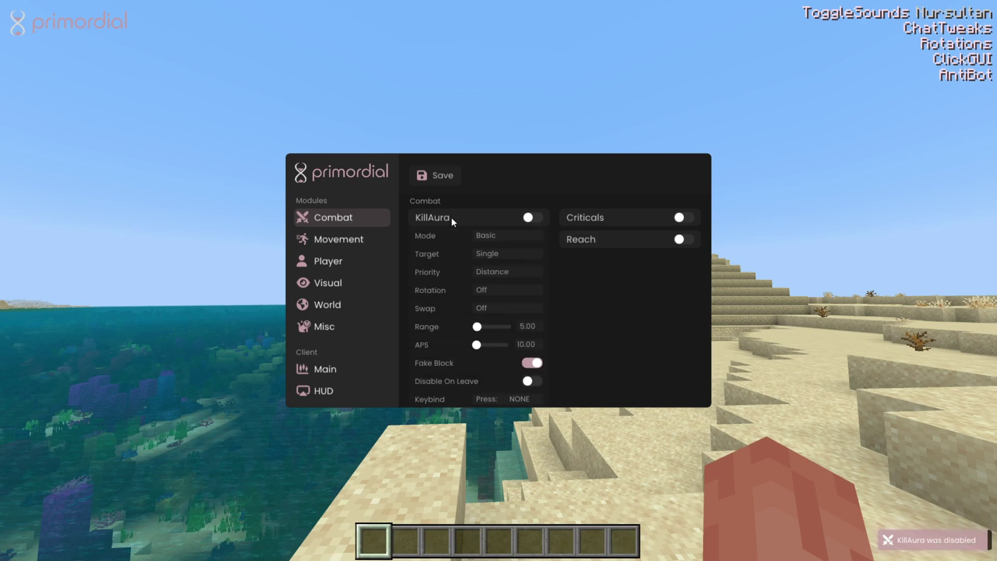
pyautogui.scroll(-1, 443, 243)
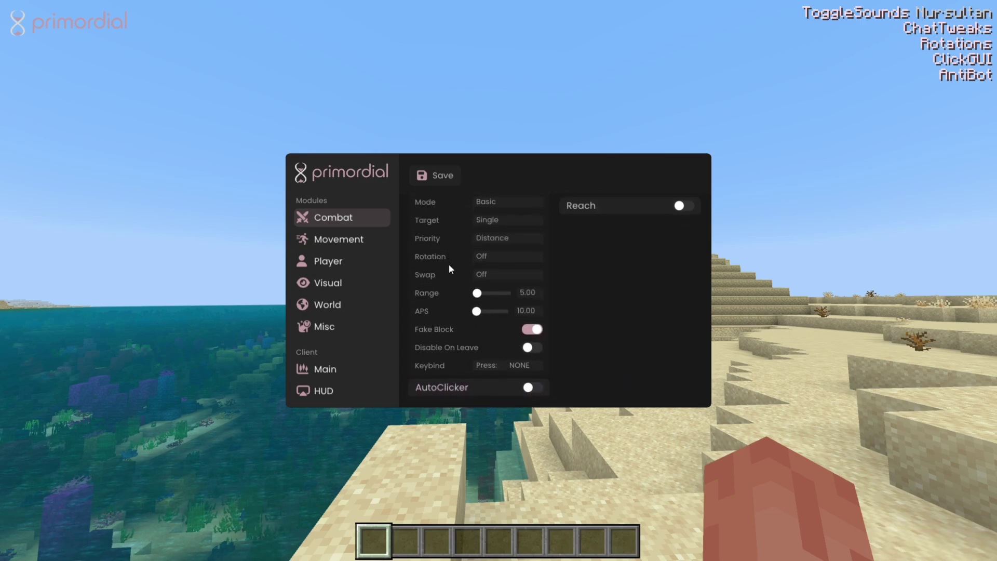
pyautogui.scroll(1, 450, 279)
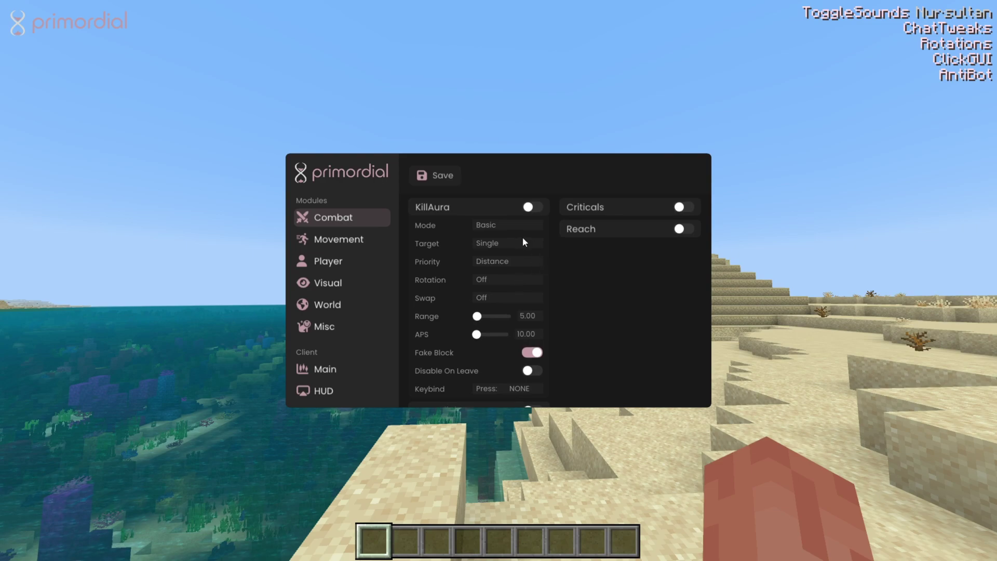
pyautogui.rightClick(612, 208)
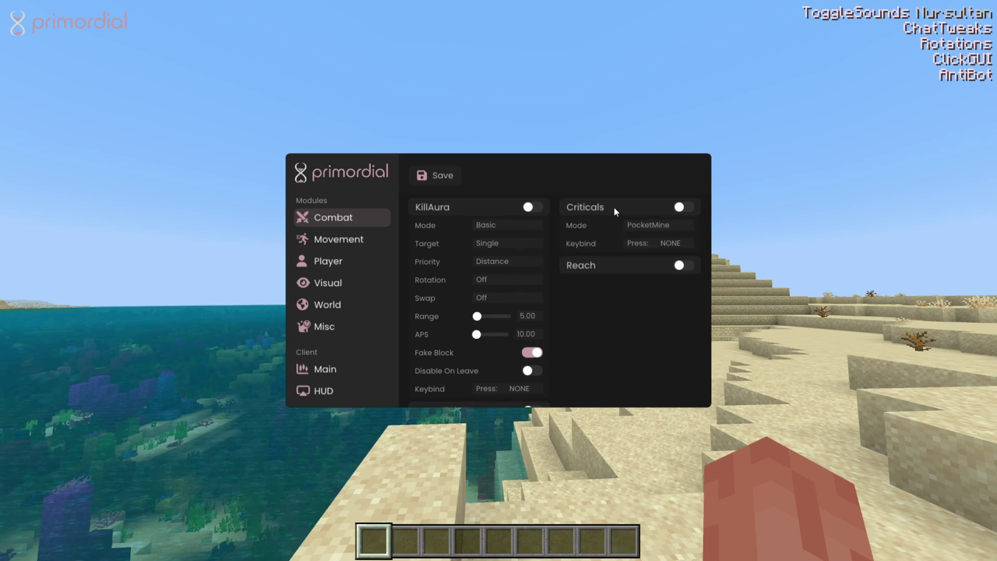
pyautogui.rightClick(614, 207)
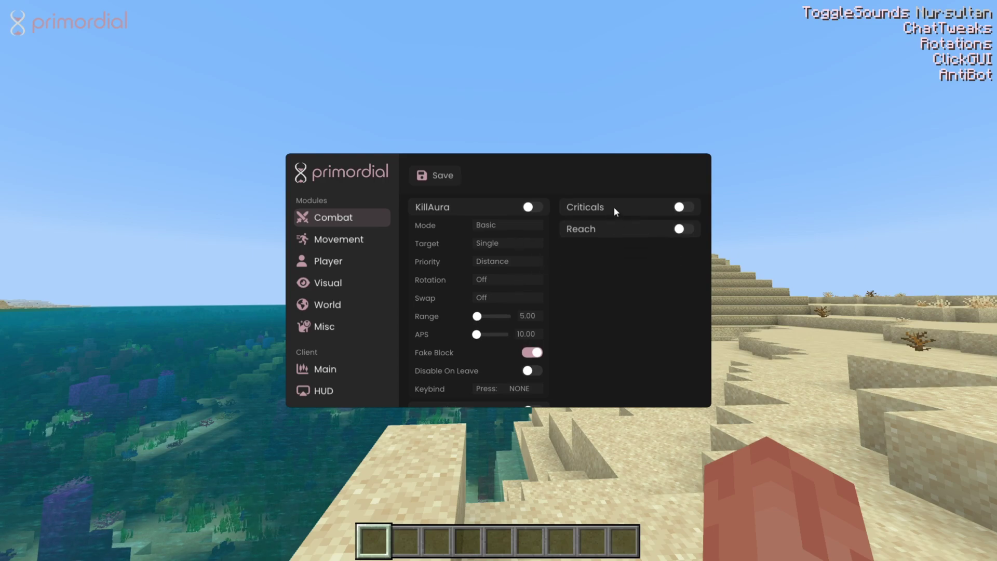
# Cycle KillAura's mode to PMMP Infinite and back to Basic to compare their options.
pyautogui.click(512, 226)
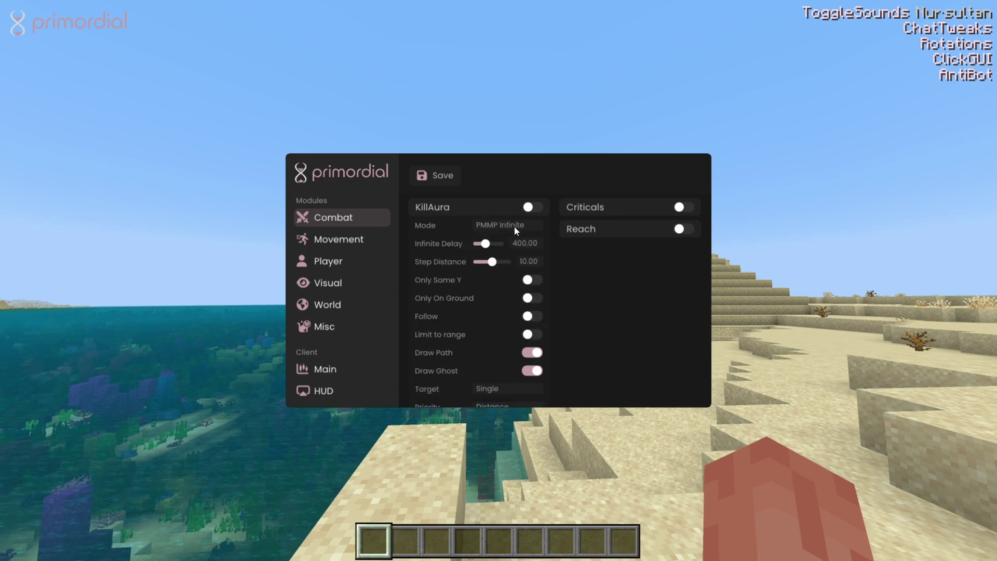
pyautogui.click(516, 231)
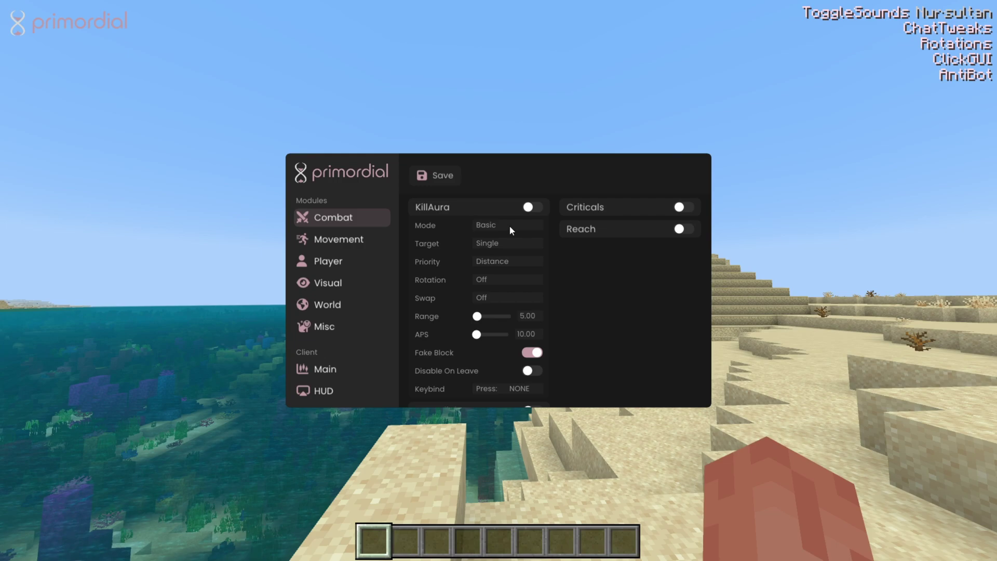
pyautogui.click(509, 226)
pyautogui.click(509, 226)
pyautogui.click(497, 235)
# Bind KillAura to J, collapse its settings and save the client configuration.
pyautogui.scroll(-1, 453, 255)
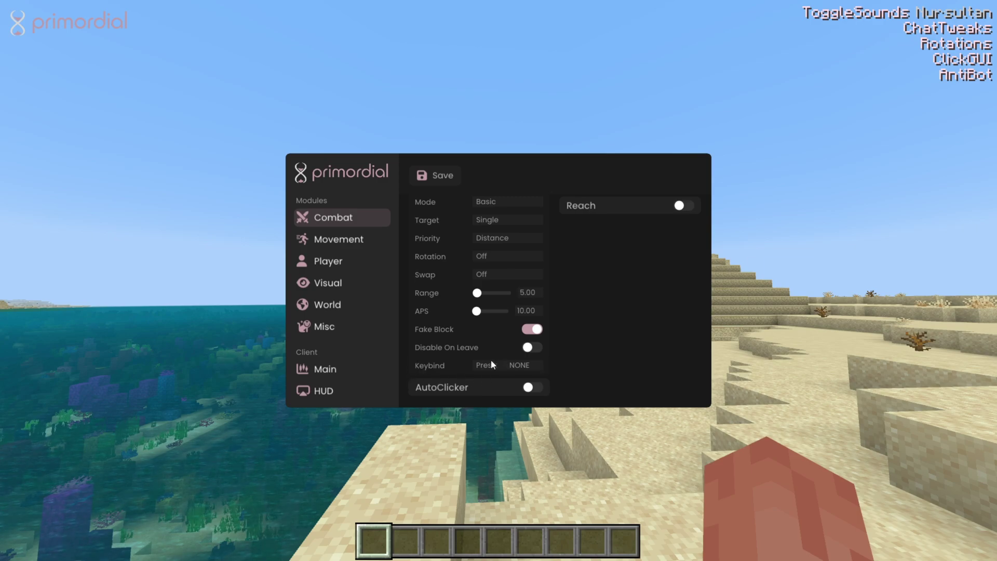
pyautogui.click(529, 364)
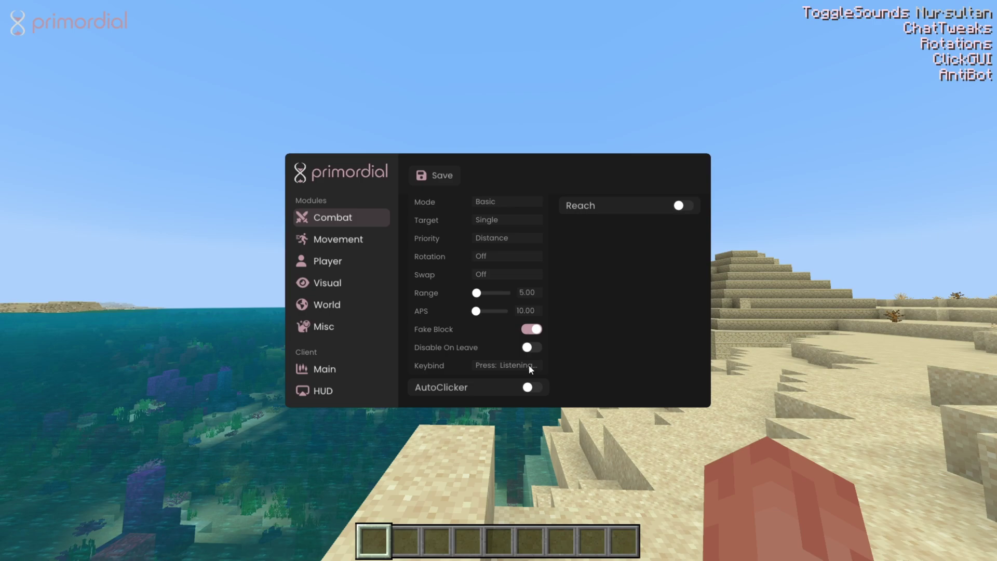
pyautogui.scroll(1, 557, 359)
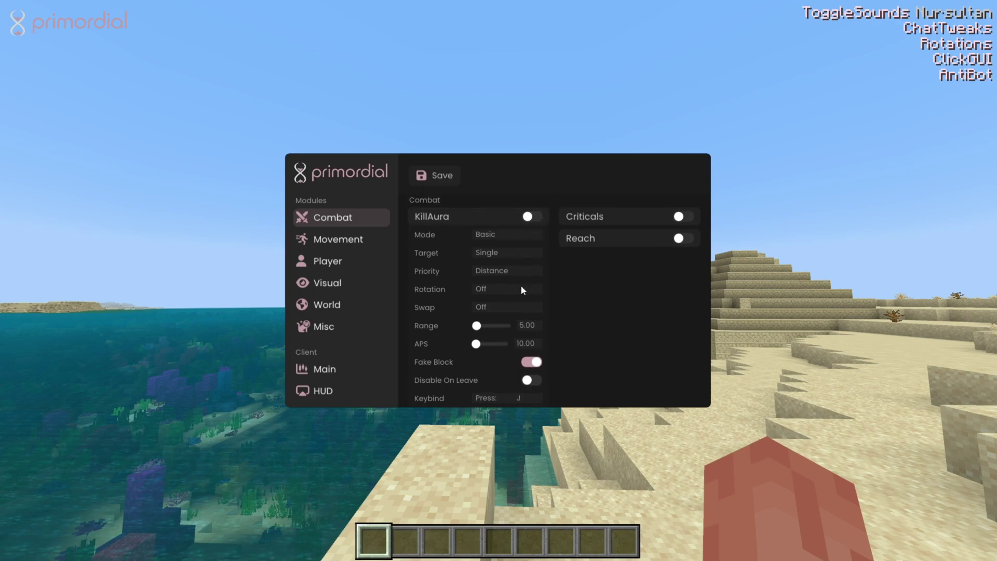
pyautogui.rightClick(471, 215)
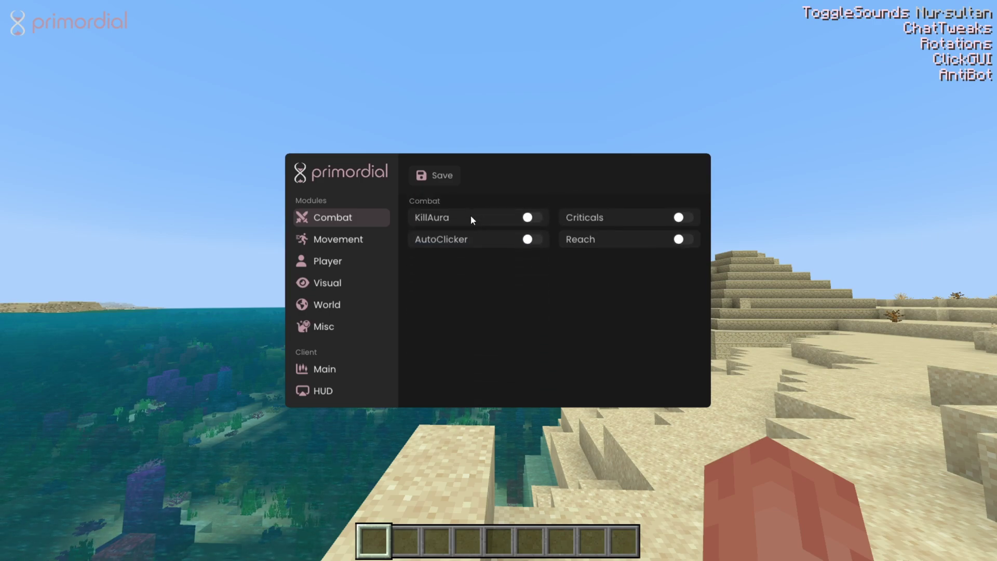
pyautogui.click(431, 178)
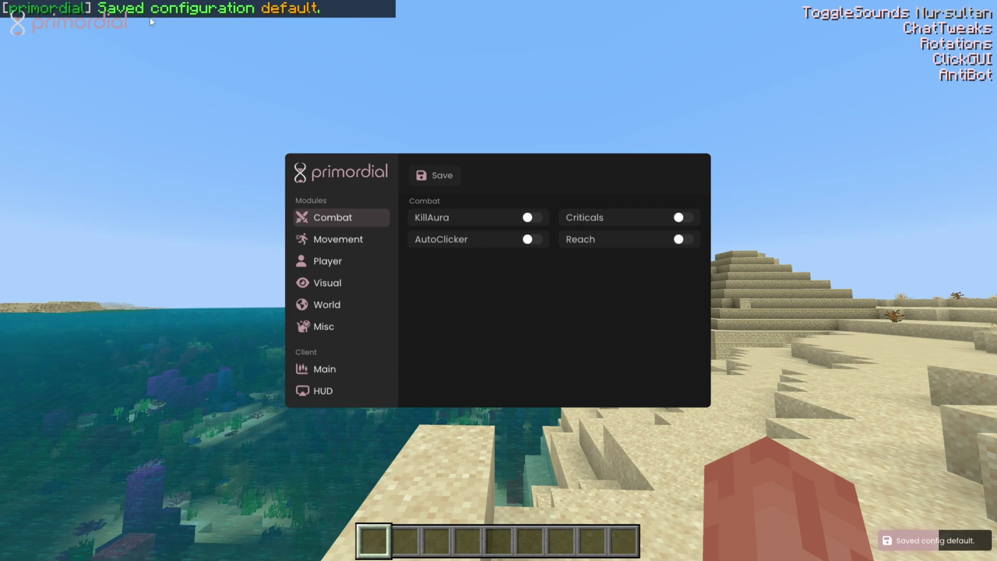
# Expand the KillAura settings to check its saved keybind, and collapse them again.
pyautogui.rightClick(472, 216)
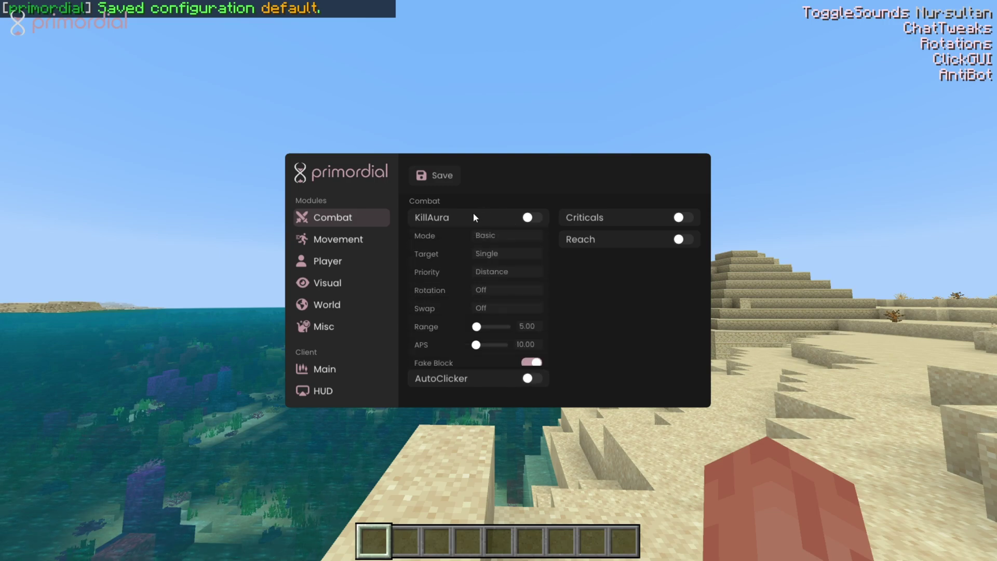
pyautogui.scroll(-1, 475, 317)
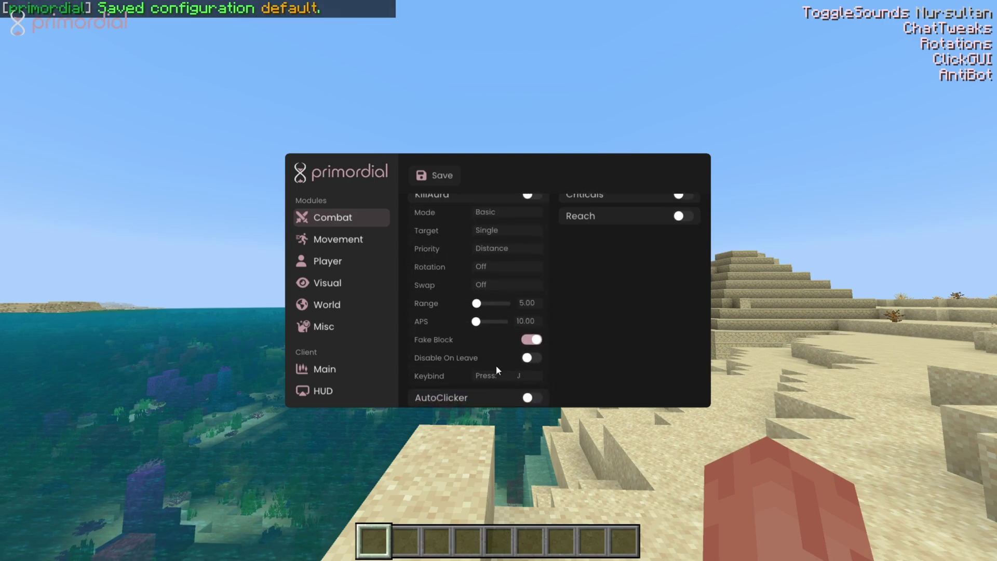
pyautogui.scroll(1, 497, 345)
pyautogui.rightClick(469, 217)
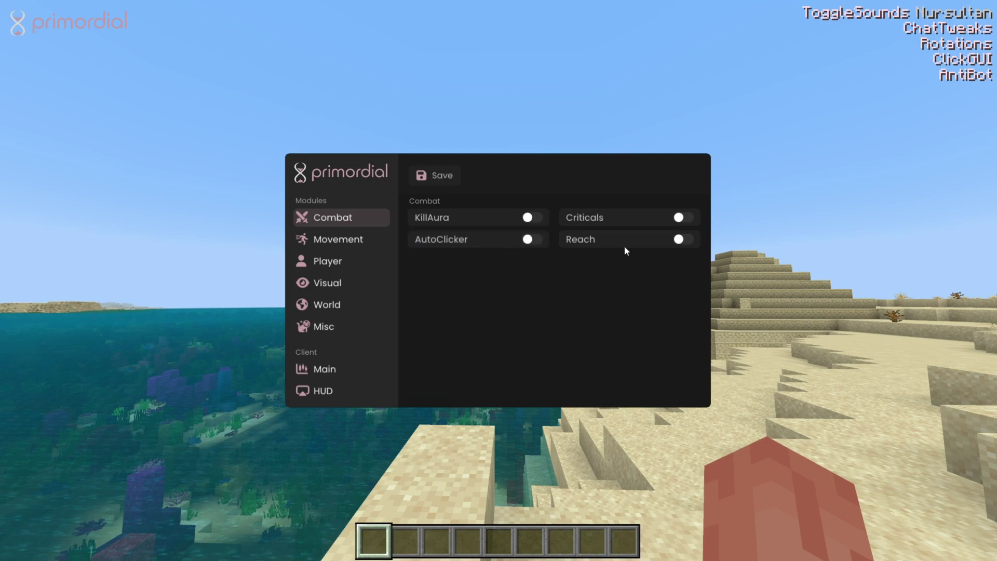
# Enable the Reach module and disable it again, and briefly check the settings of Criticals.
pyautogui.click(681, 240)
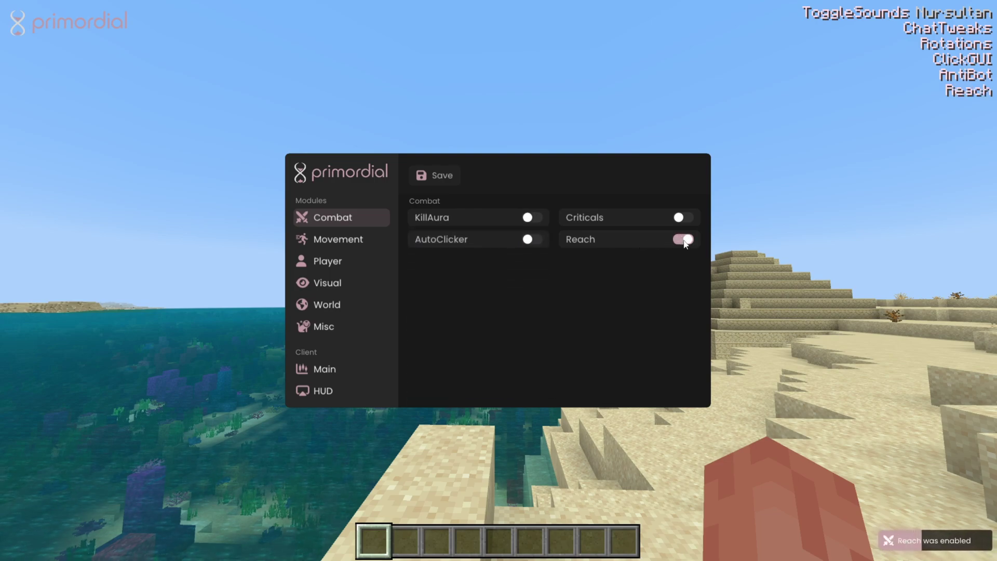
pyautogui.click(685, 240)
pyautogui.rightClick(593, 220)
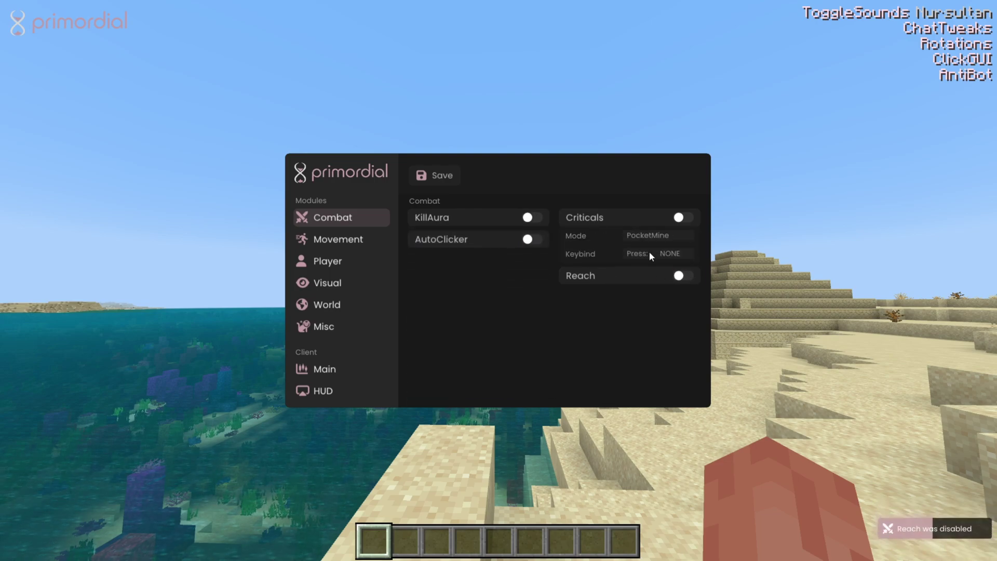
pyautogui.rightClick(593, 221)
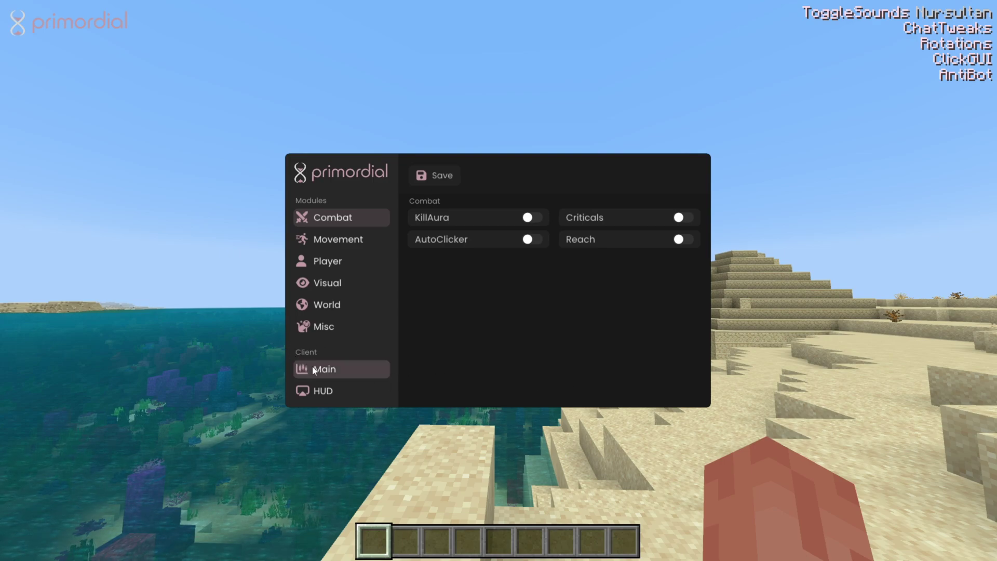
# Look at the Main category, and in the HUD category switch Watermark off and on repeatedly.
pyautogui.click(330, 372)
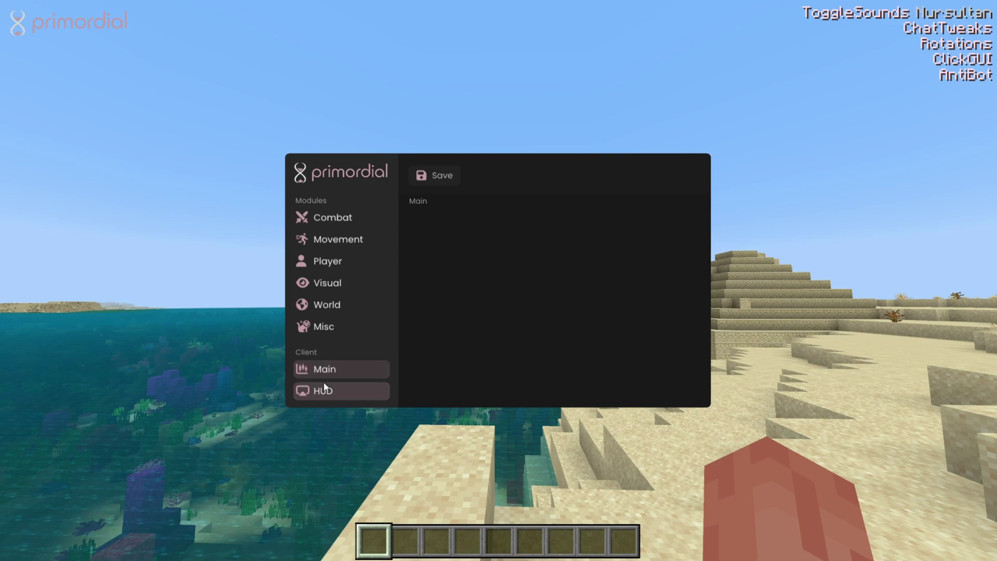
pyautogui.click(328, 391)
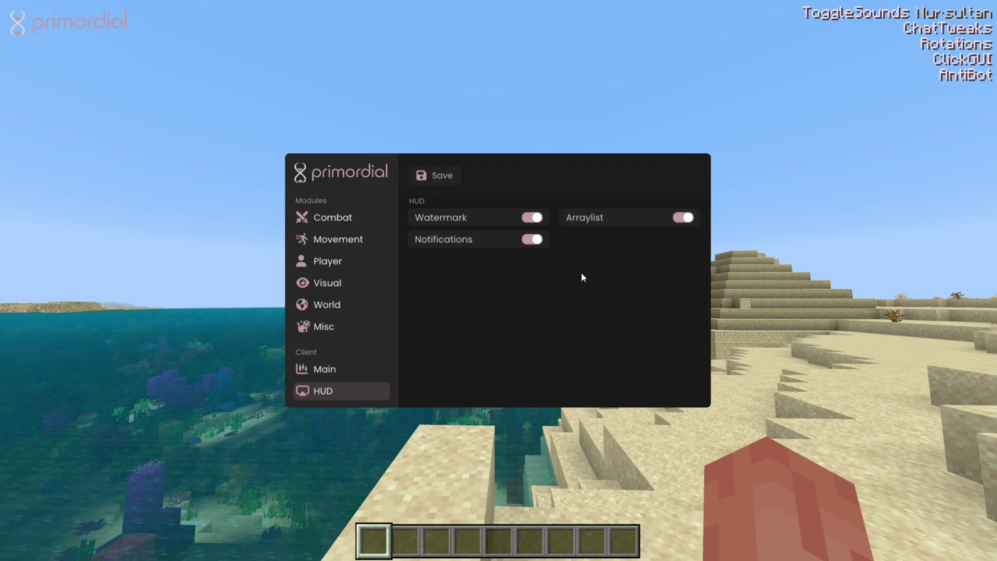
pyautogui.click(538, 222)
pyautogui.doubleClick(539, 221)
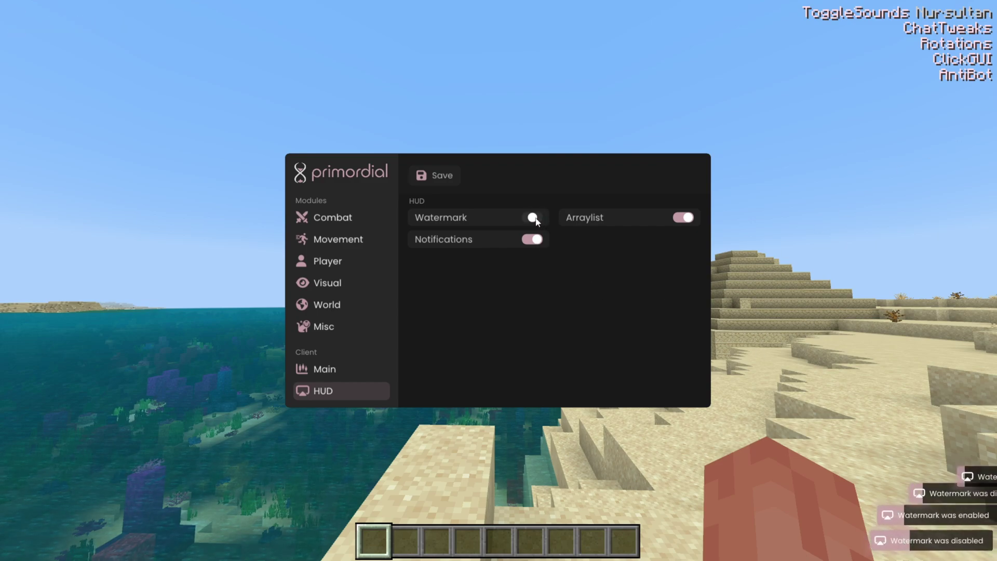
pyautogui.doubleClick(540, 221)
pyautogui.doubleClick(540, 221)
pyautogui.doubleClick(541, 220)
pyautogui.doubleClick(541, 219)
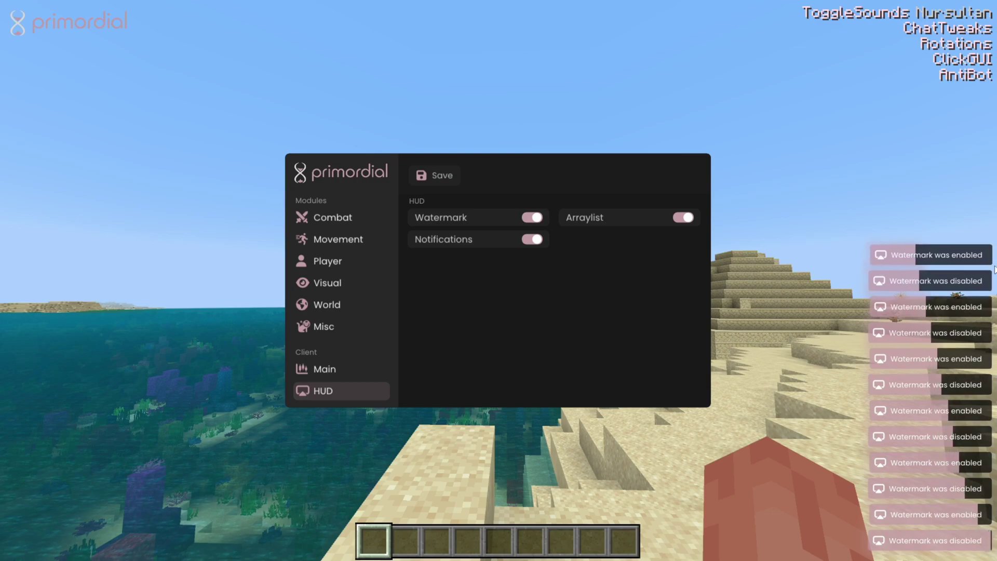
# Switch the HUD notifications off and on again, and briefly check the settings of Arraylist.
pyautogui.click(533, 239)
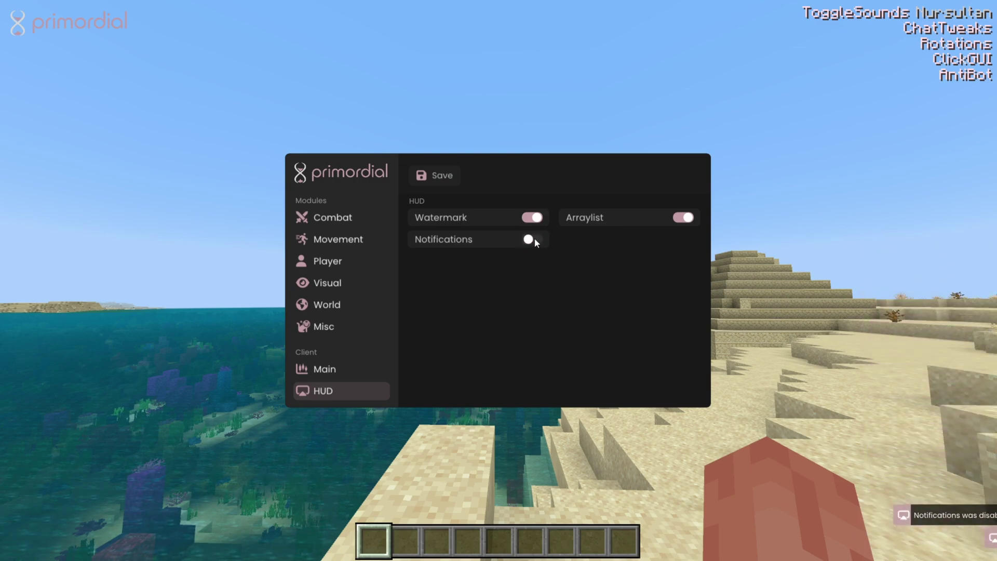
pyautogui.click(535, 238)
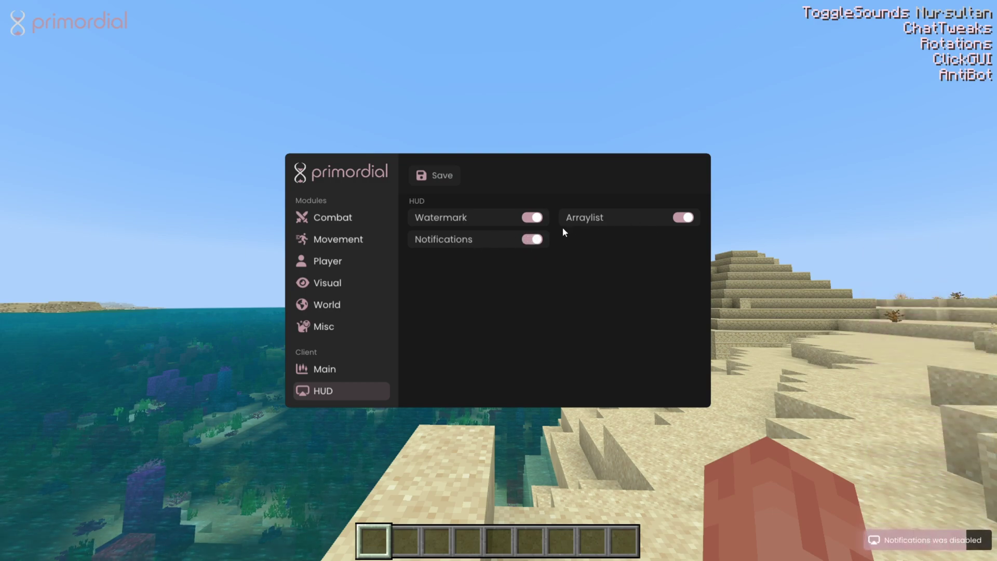
pyautogui.rightClick(586, 220)
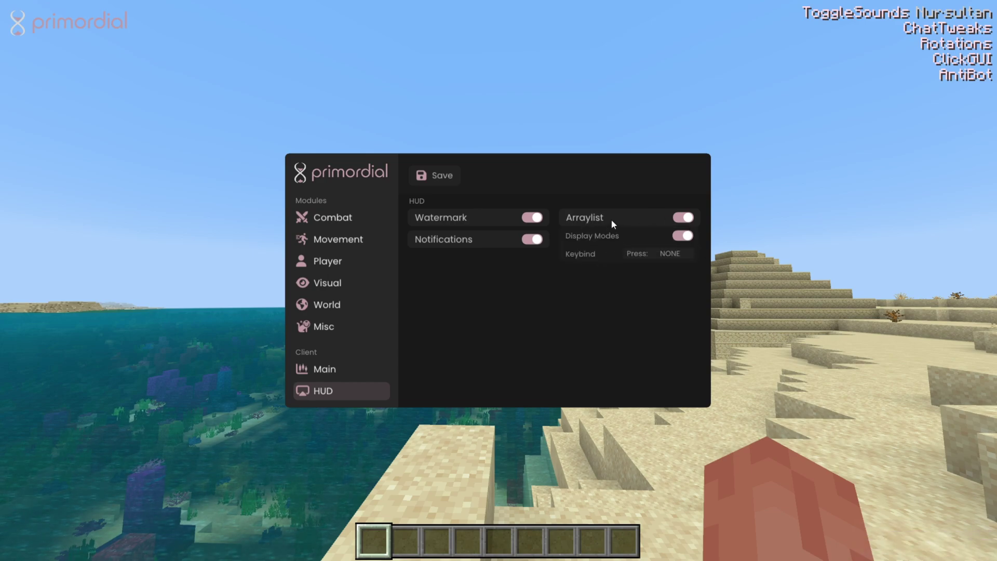
pyautogui.rightClick(612, 219)
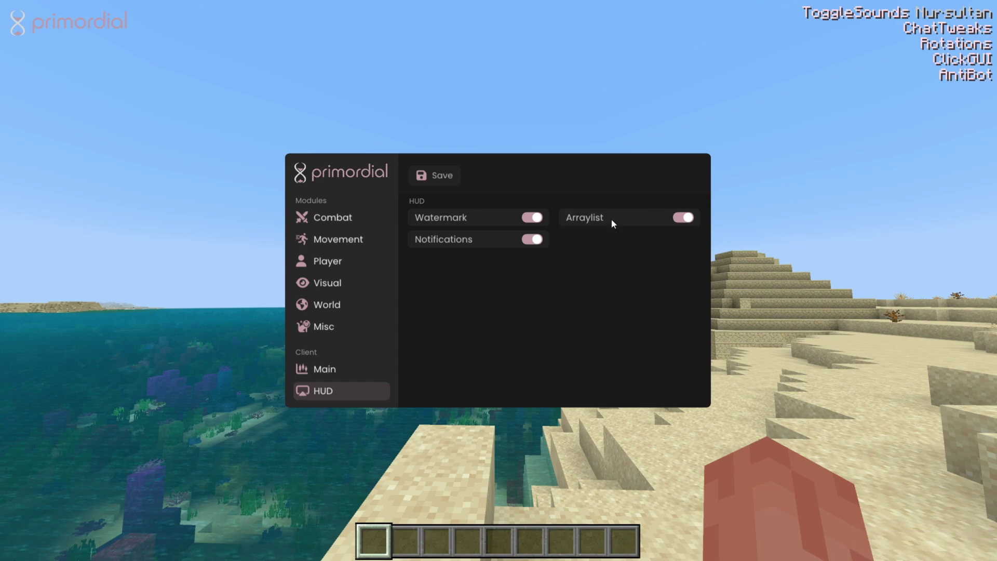
# Disable Notifications, Watermark and Arraylist, and close the client menu to view the game without them.
pyautogui.click(530, 240)
pyautogui.click(534, 218)
pyautogui.click(684, 217)
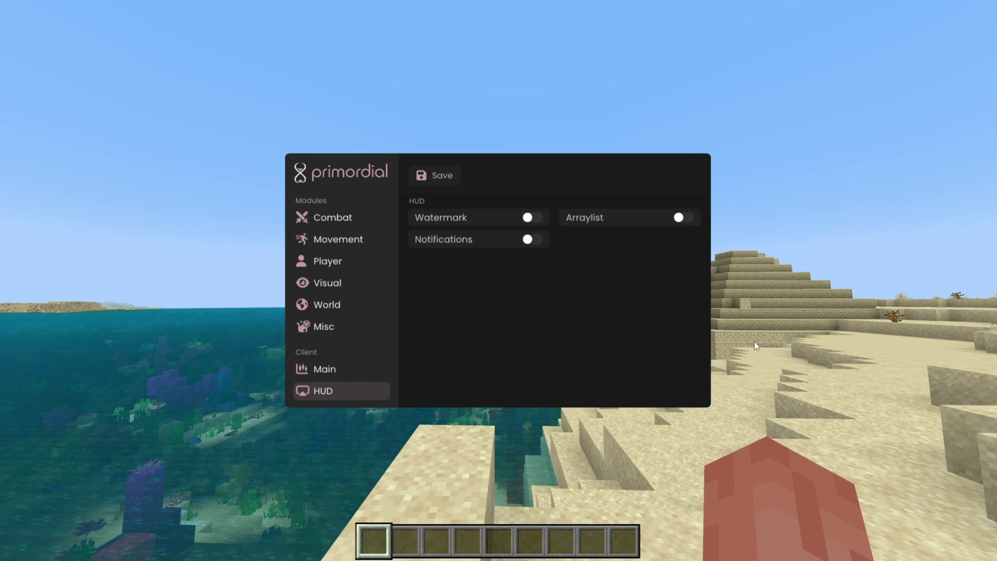
pyautogui.press('Escape')
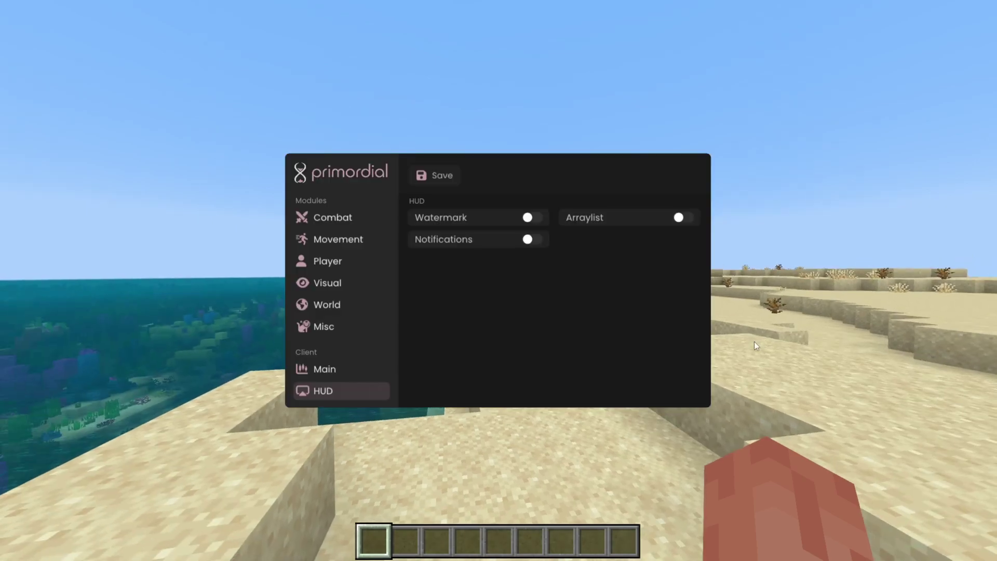
# Enable Notifications, Watermark and Arraylist again in the HUD category.
pyautogui.click(537, 239)
pyautogui.click(535, 218)
pyautogui.click(684, 219)
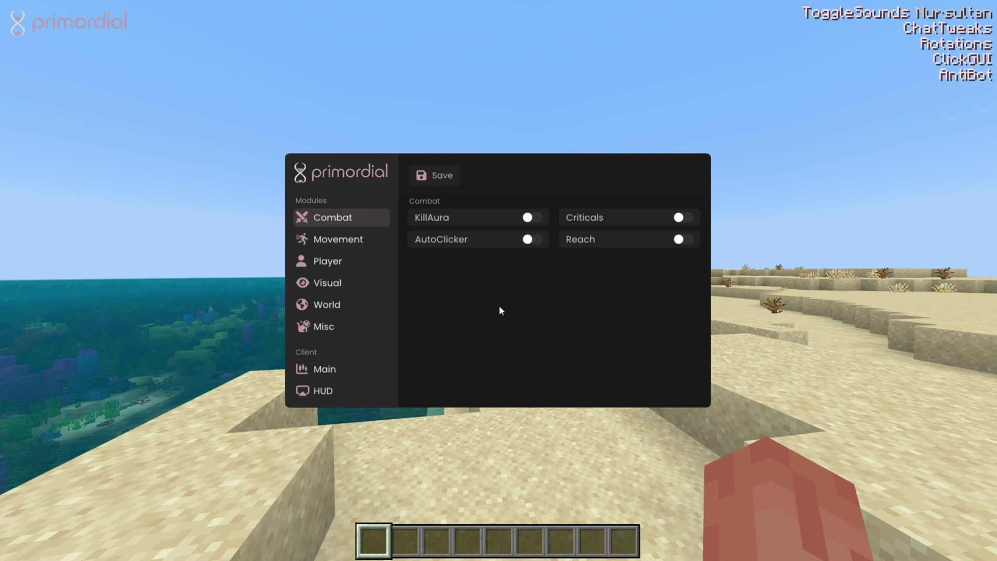
# Review the modules in the Movement, Player, Visual and Combat categories, and close the client menu.
pyautogui.click(340, 240)
pyautogui.click(343, 260)
pyautogui.click(343, 218)
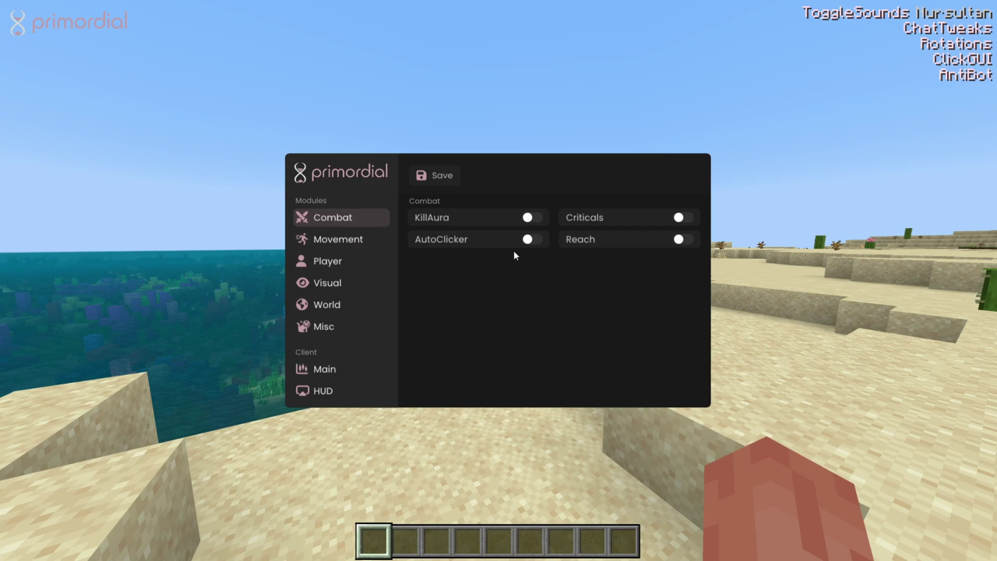
pyautogui.click(368, 244)
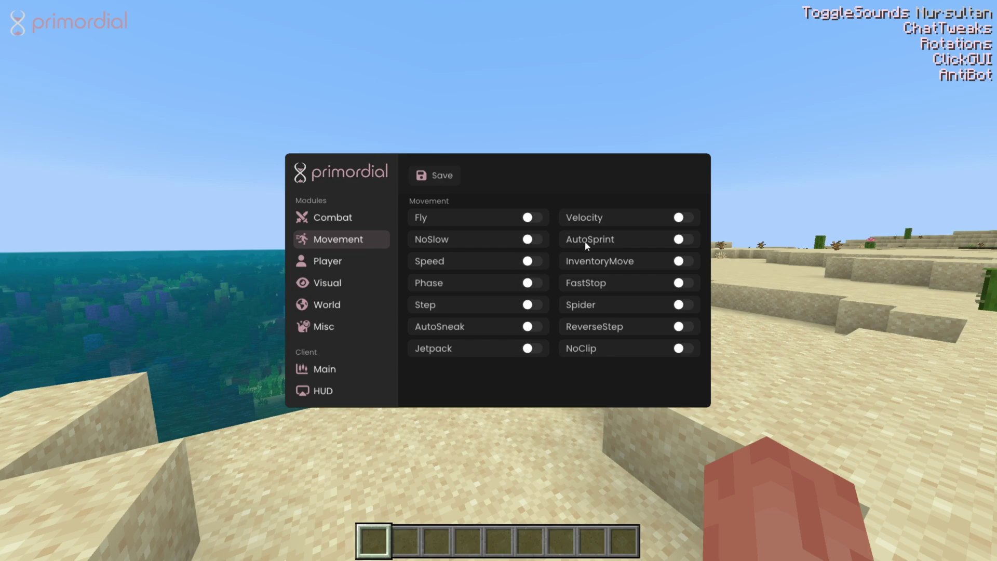
pyautogui.click(319, 266)
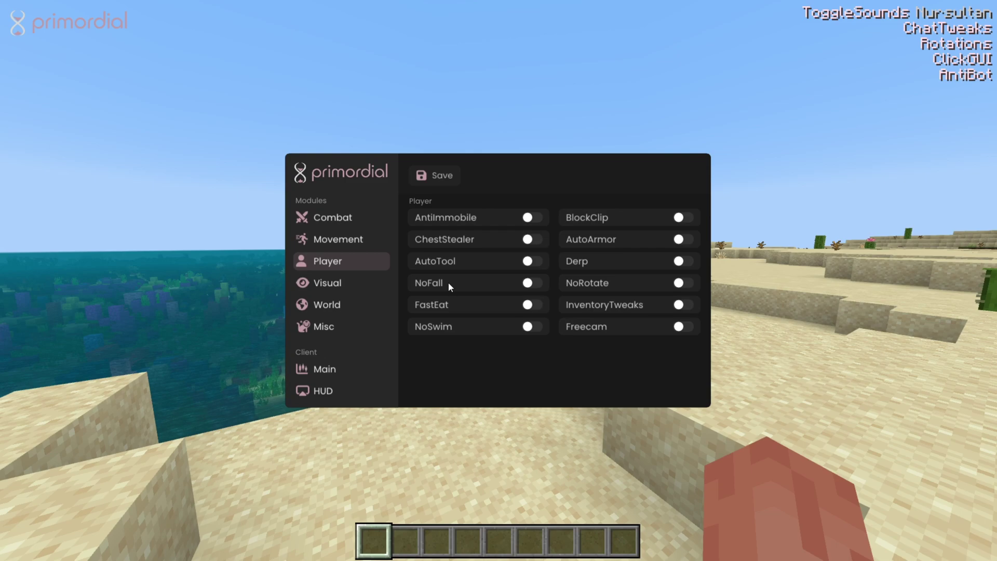
pyautogui.click(347, 285)
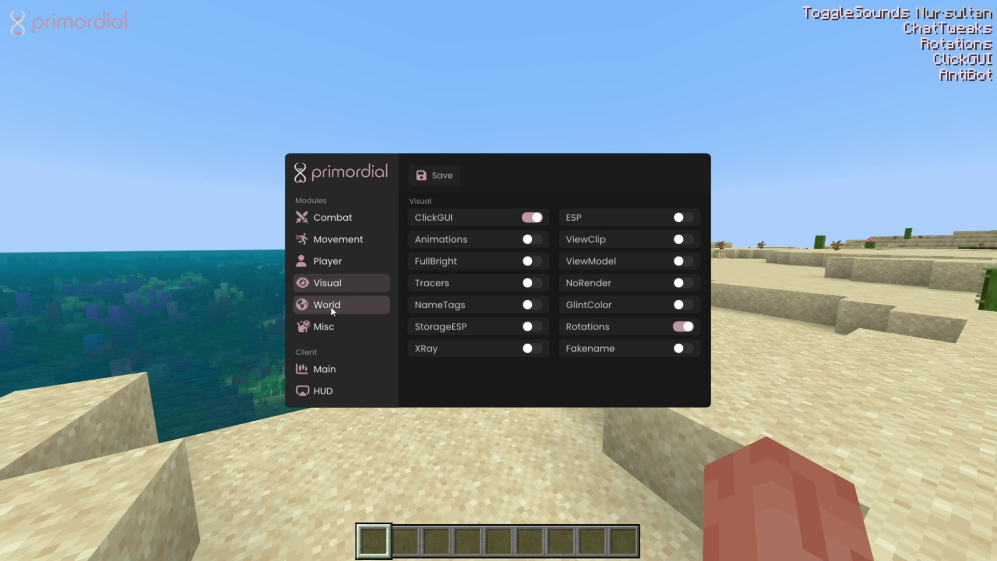
pyautogui.click(332, 218)
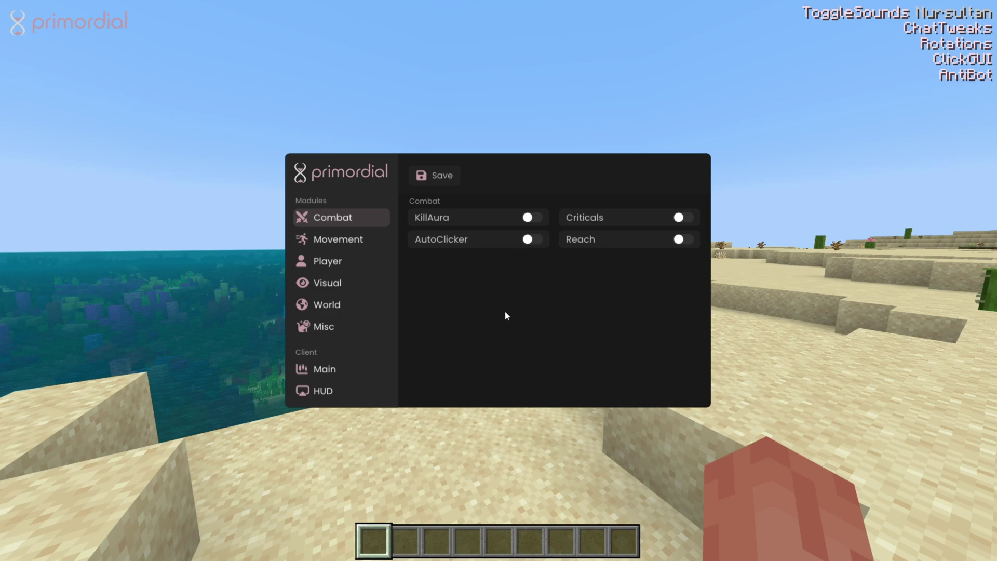
pyautogui.press('Escape')
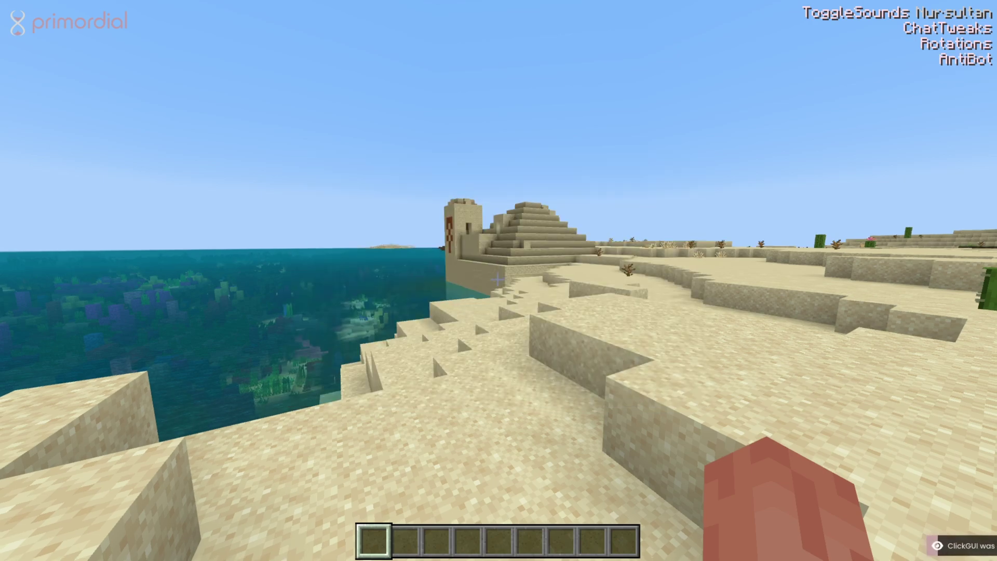
# Open the chat and run .help to list the client's commands.
pyautogui.press('t')
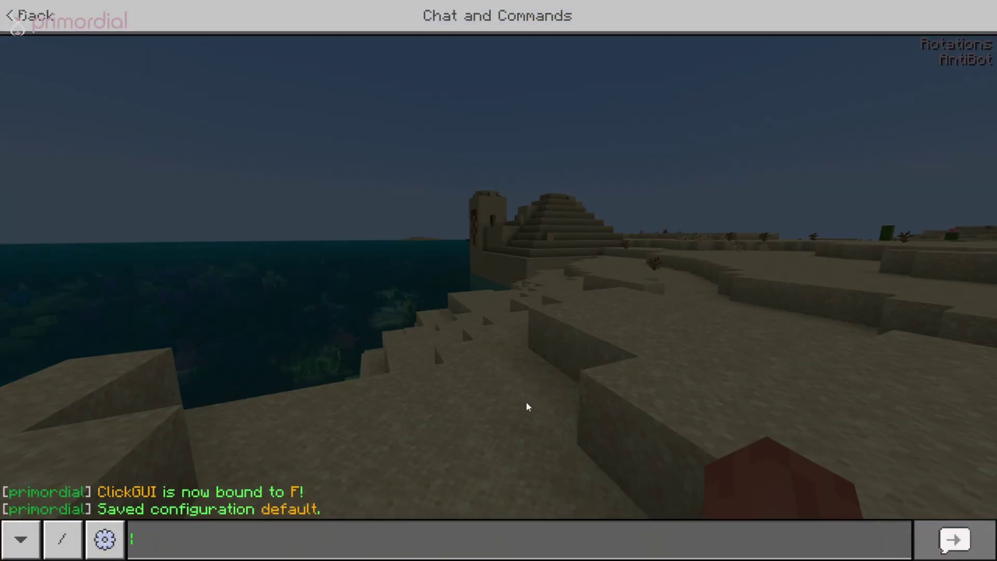
pyautogui.write('/')
pyautogui.press('Return')
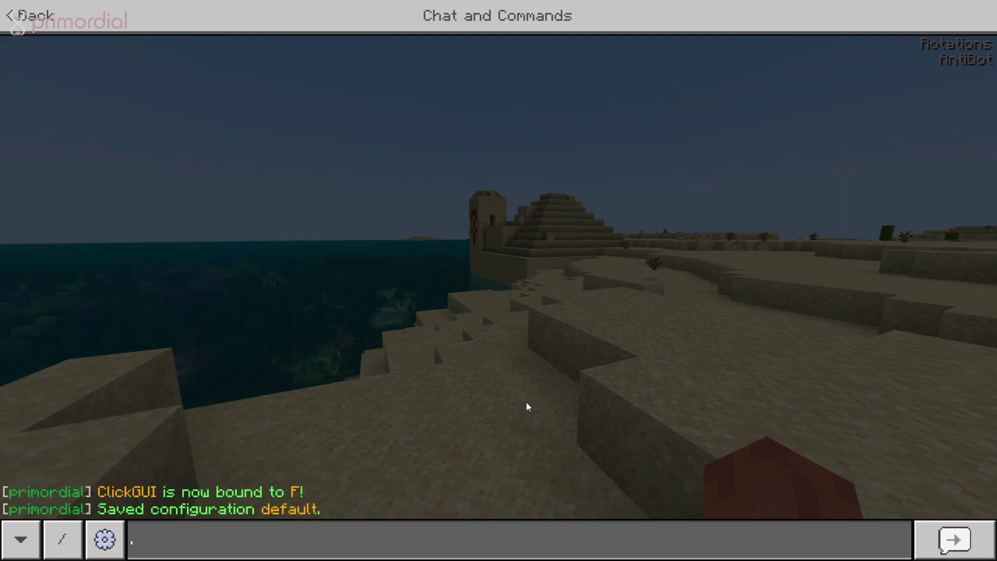
pyautogui.write('.help')
pyautogui.press('Return')
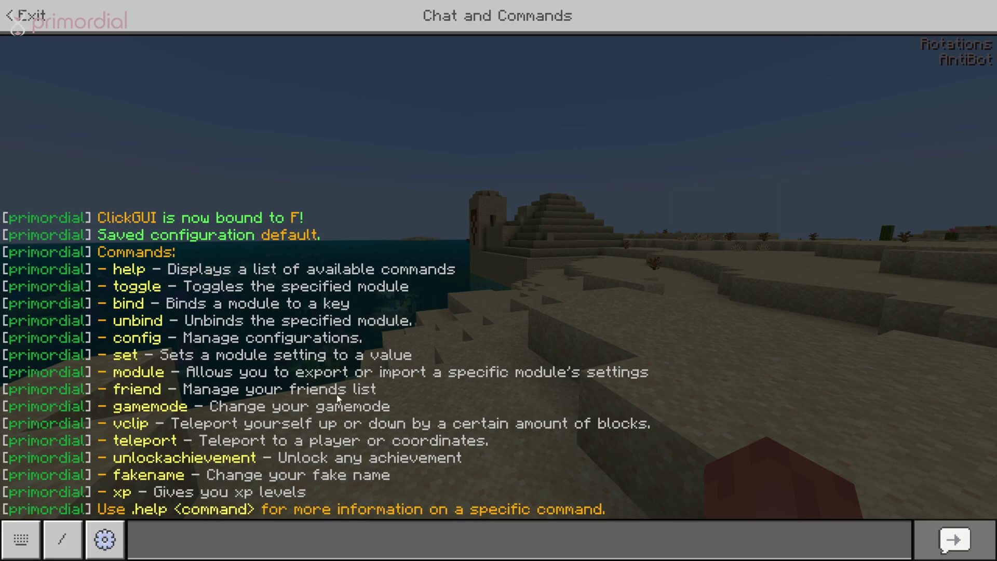
# Run .help bind to look up the usage of the bind command.
pyautogui.click(342, 527)
pyautogui.write('.help')
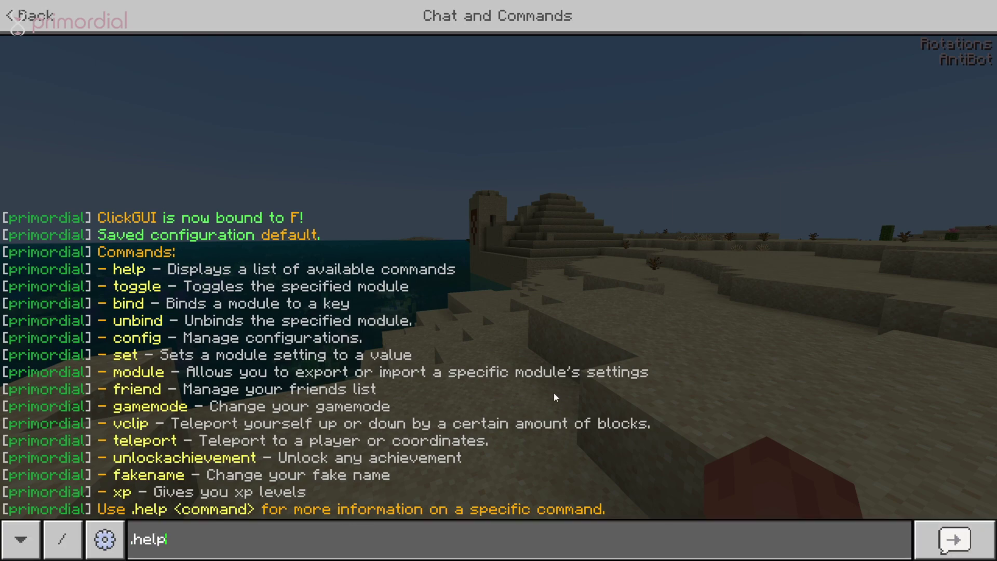
pyautogui.write(' bind')
pyautogui.press('Return')
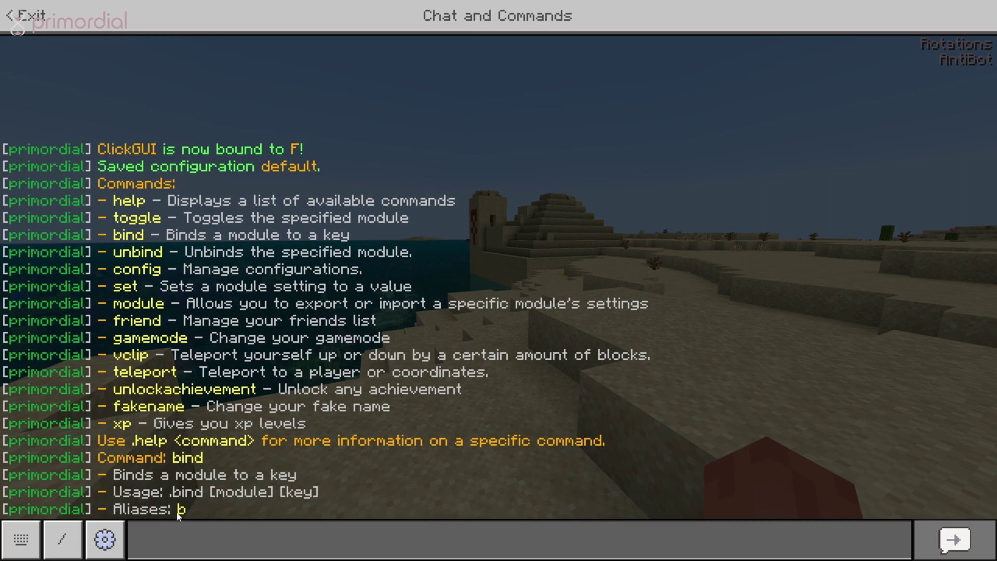
# Draft the chat command .bind clickgui as an example without sending it, and close the chat.
pyautogui.click(205, 526)
pyautogui.write('.bind clickgui')
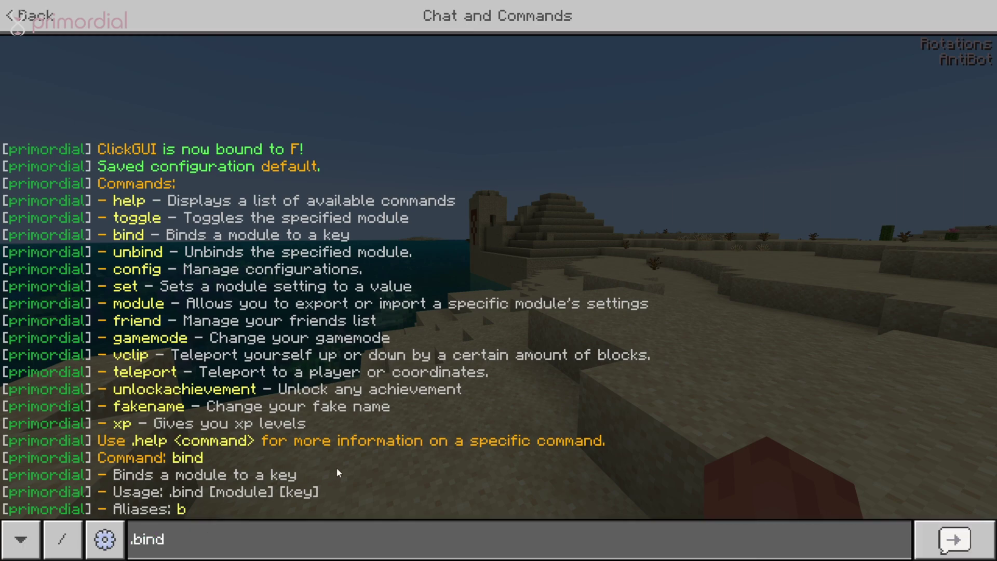
pyautogui.press('BackSpace')
pyautogui.press('BackSpace')
pyautogui.press('BackSpace')
pyautogui.press('BackSpace')
pyautogui.press('BackSpace')
pyautogui.press('BackSpace')
pyautogui.press('BackSpace')
pyautogui.press('BackSpace')
pyautogui.press('BackSpace')
pyautogui.press('BackSpace')
pyautogui.press('BackSpace')
pyautogui.press('BackSpace')
pyautogui.write('clickgui')
pyautogui.press('Return')
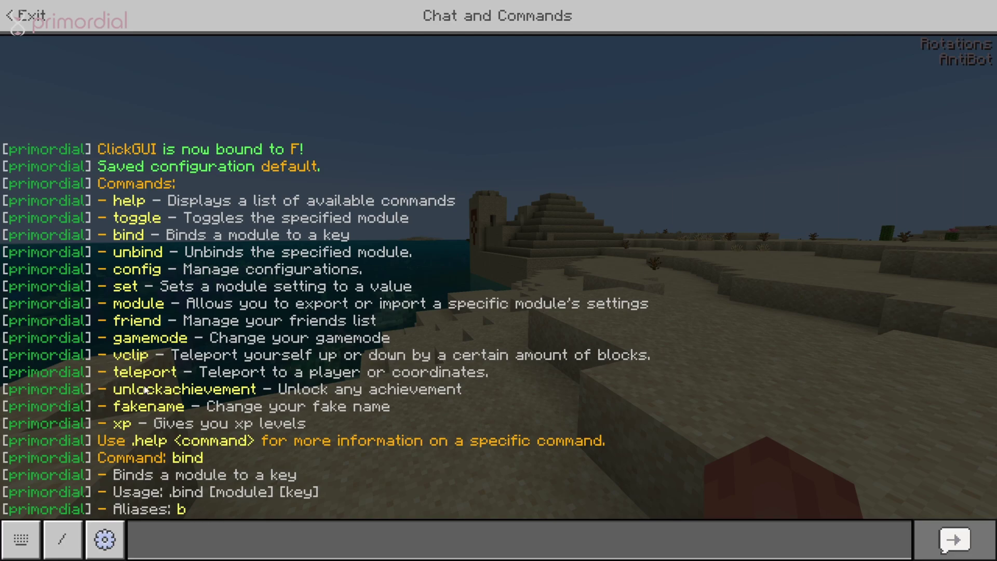
pyautogui.press('Escape')
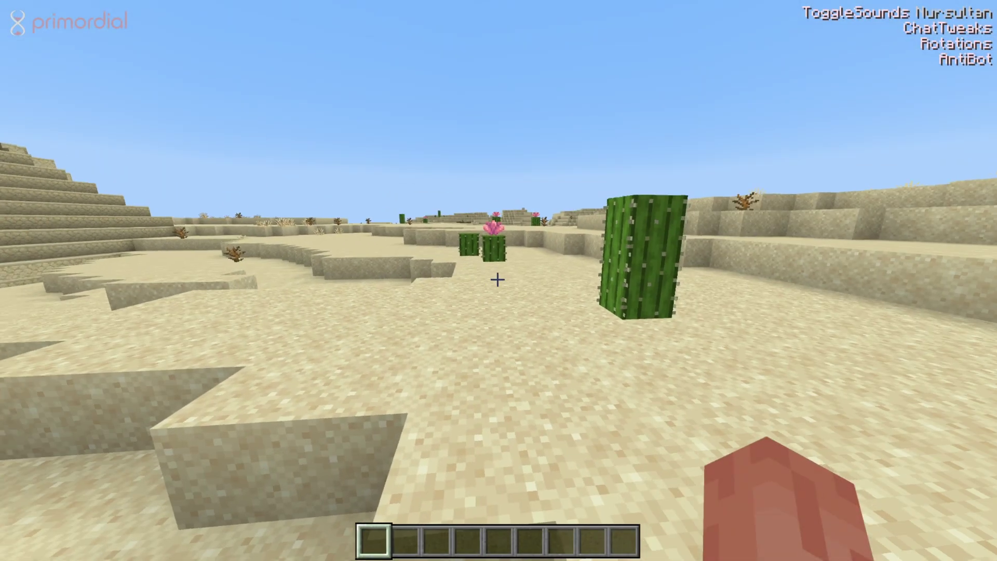
# Switch to the front-facing third-person view and walk the character around the sandy shore.
pyautogui.press('F5')
pyautogui.press('F5')
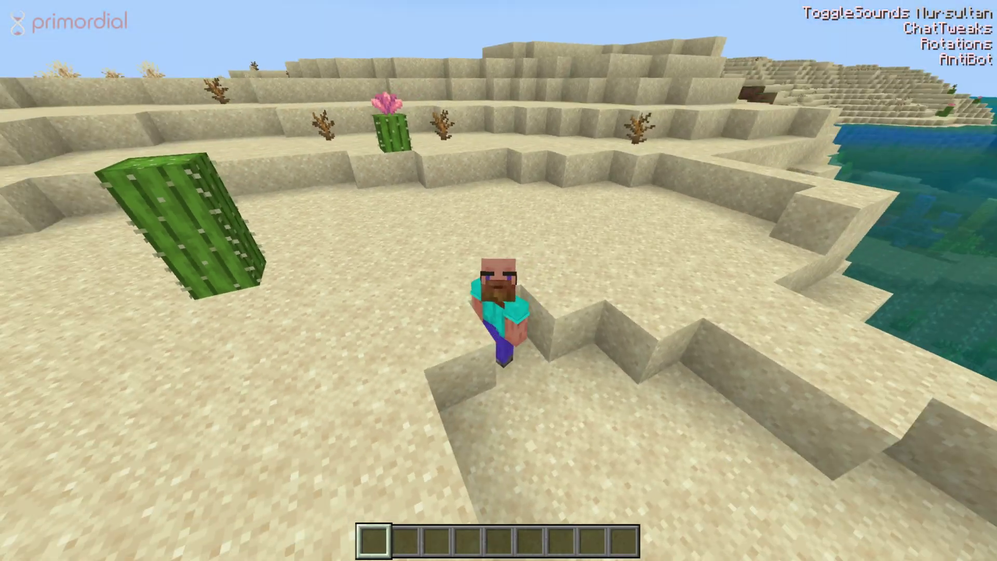
pyautogui.press('w')
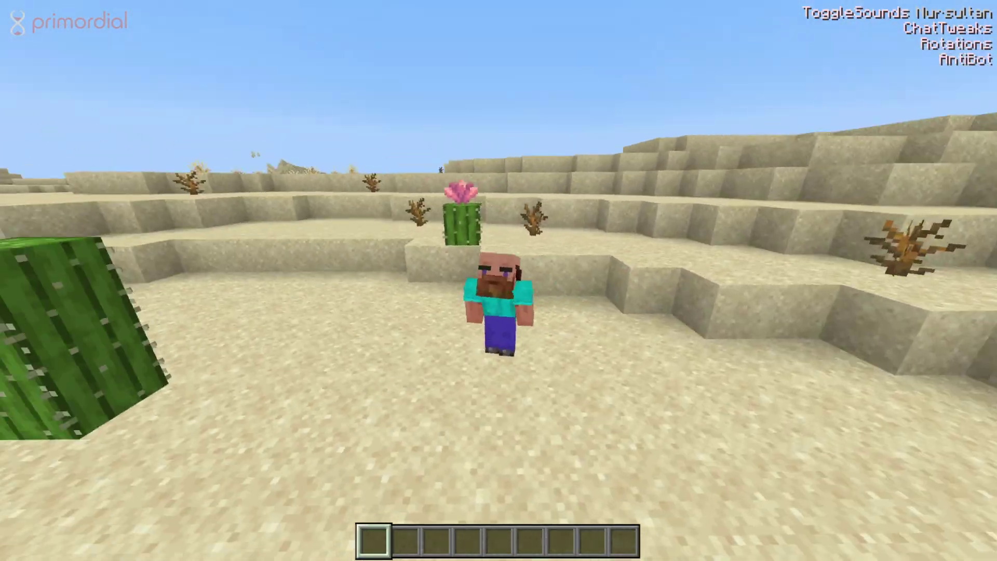
pyautogui.press('w')
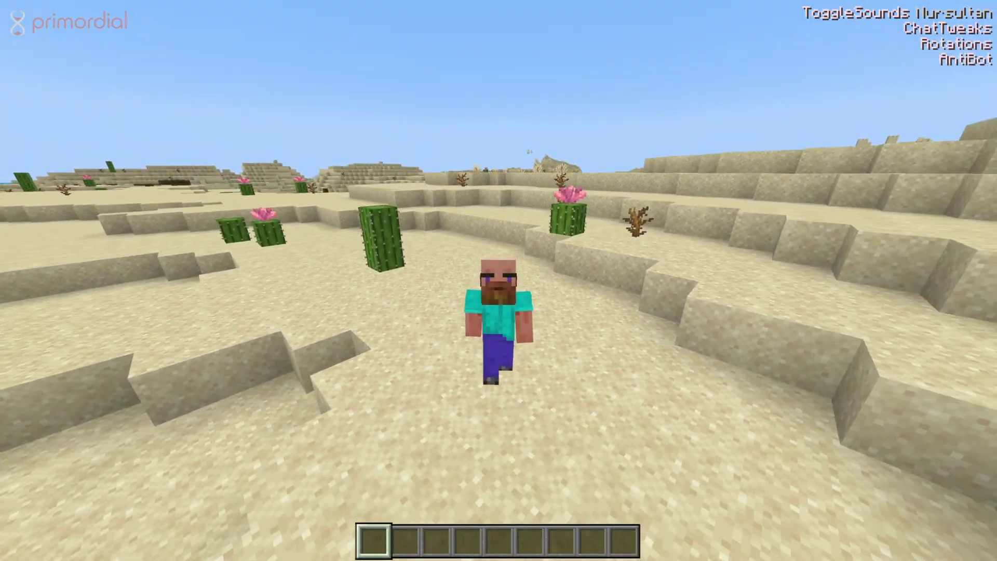
pyautogui.press('w')
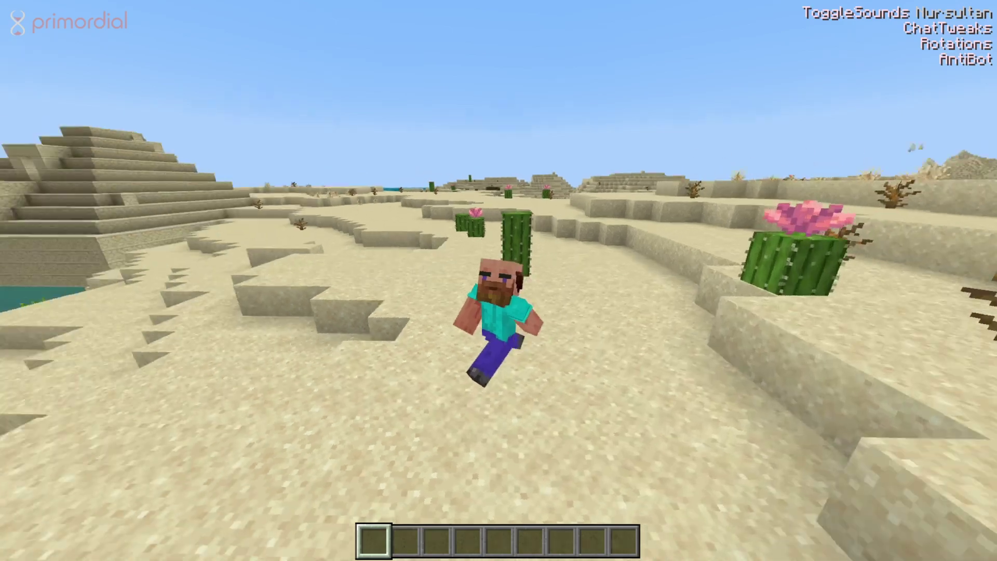
pyautogui.press('w')
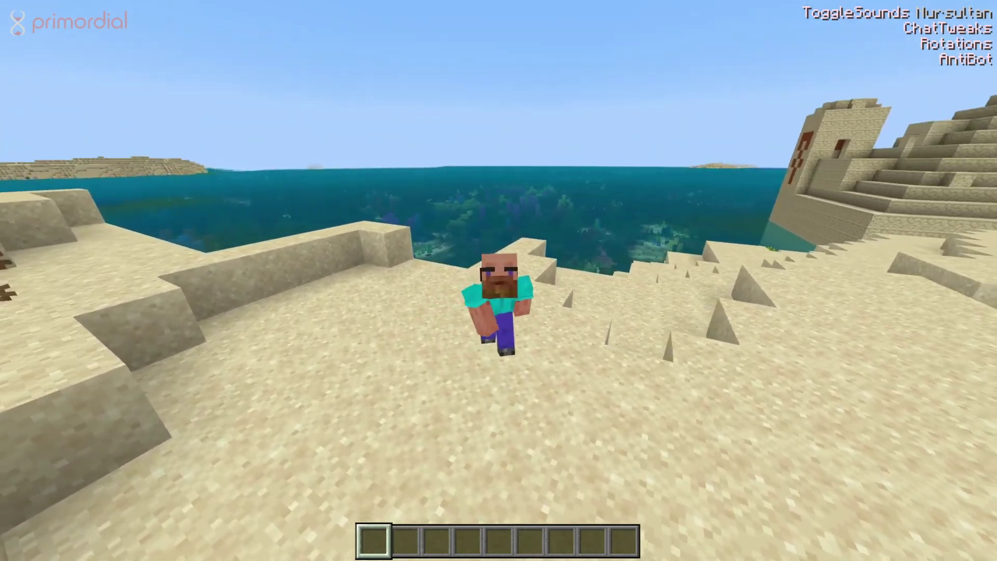
pyautogui.press('w')
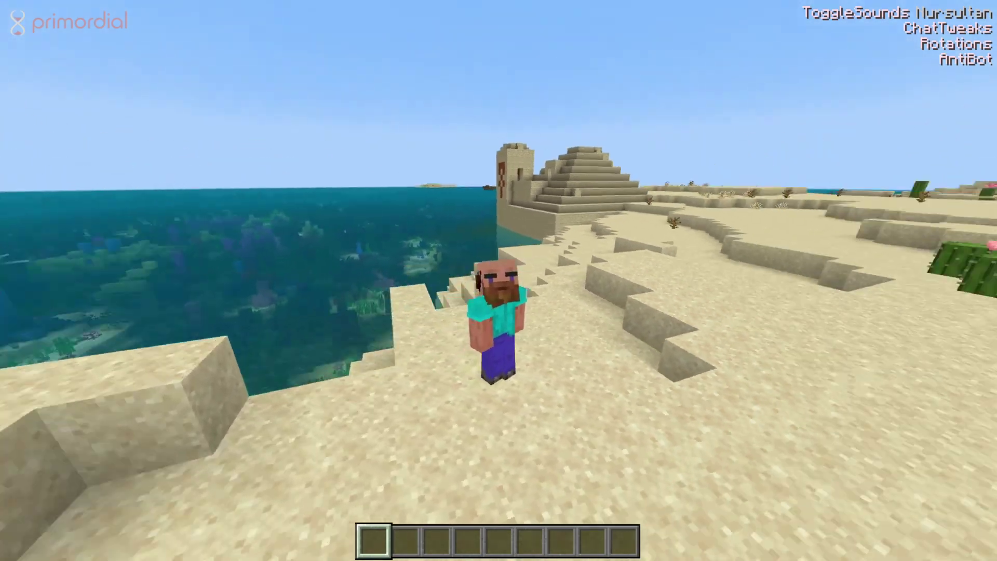
pyautogui.press('w')
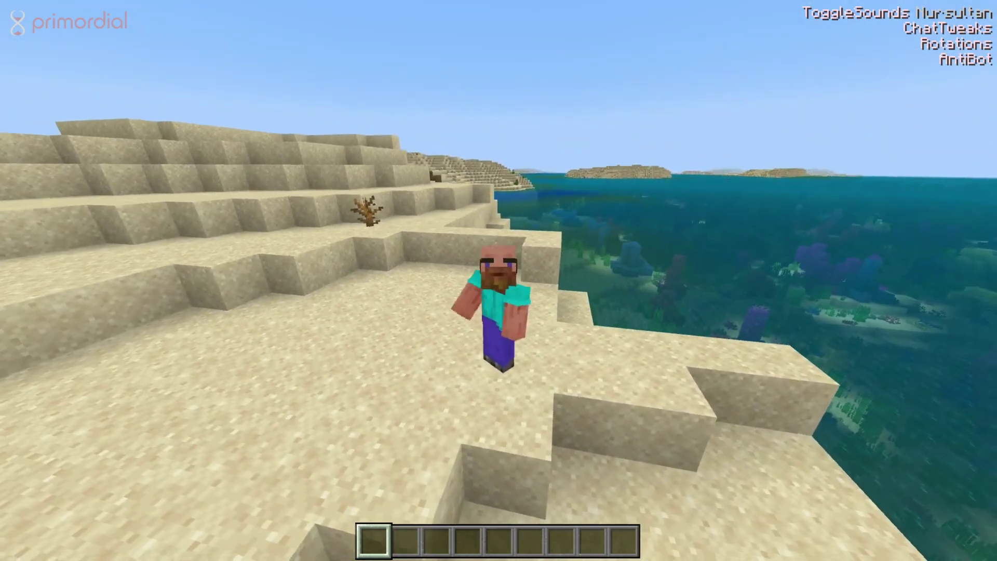